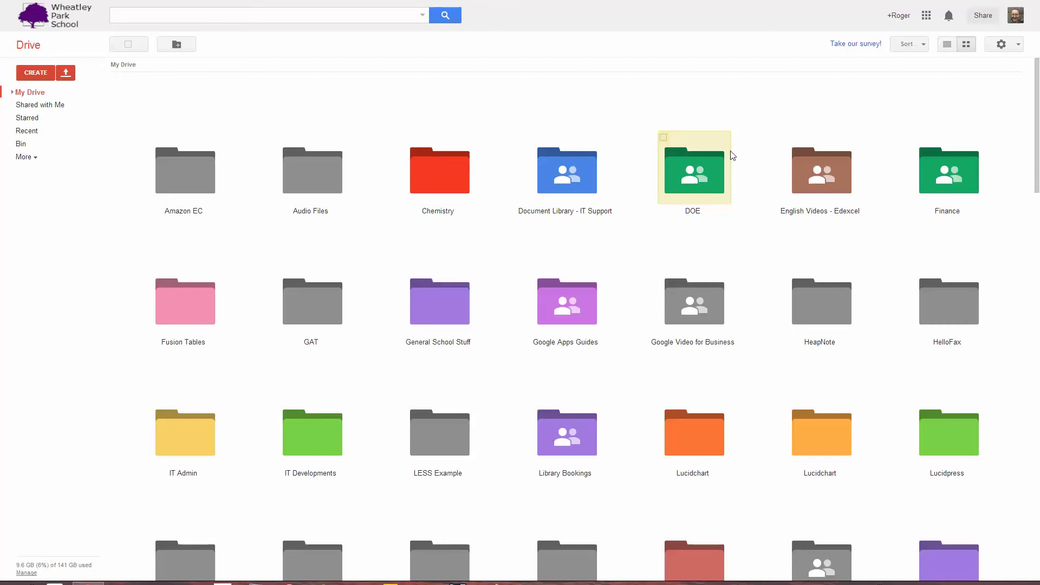
# Create a draw.io pro diagram from Drive and add a rectangle labelled "Head" near the top centre of the page.
pyautogui.click(35, 77)
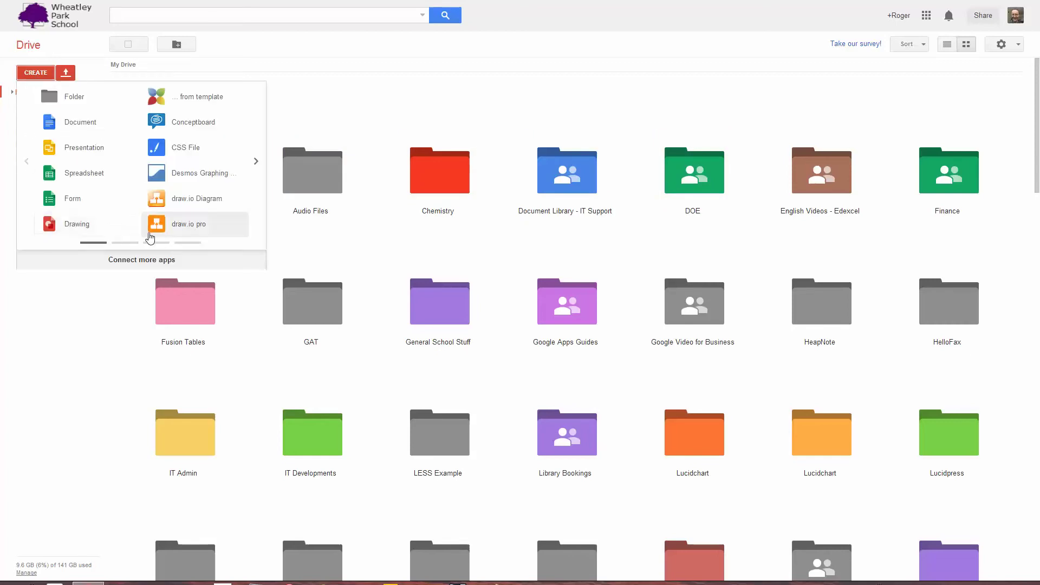
pyautogui.click(186, 234)
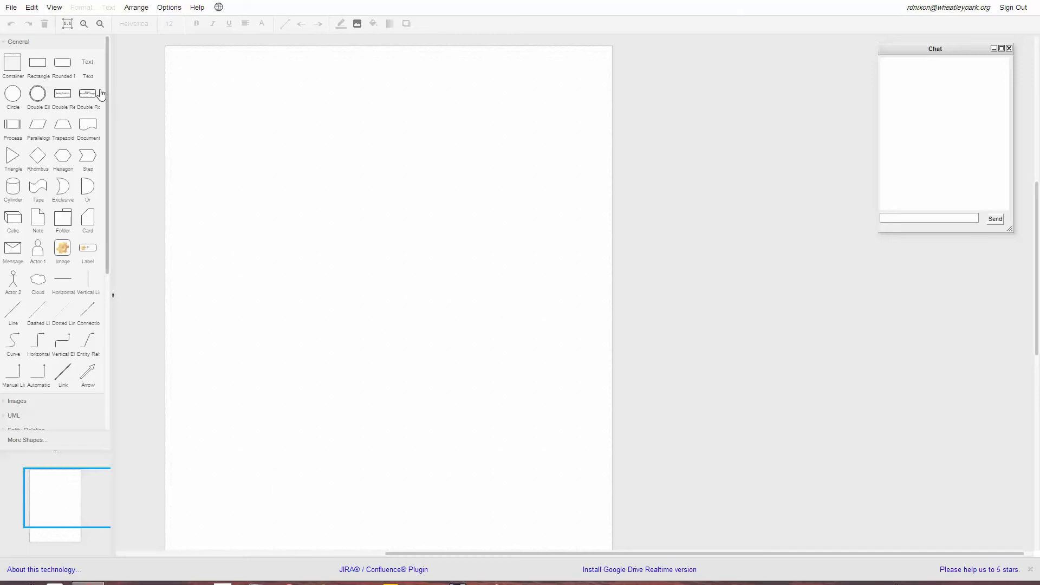
pyautogui.moveTo(46, 73)
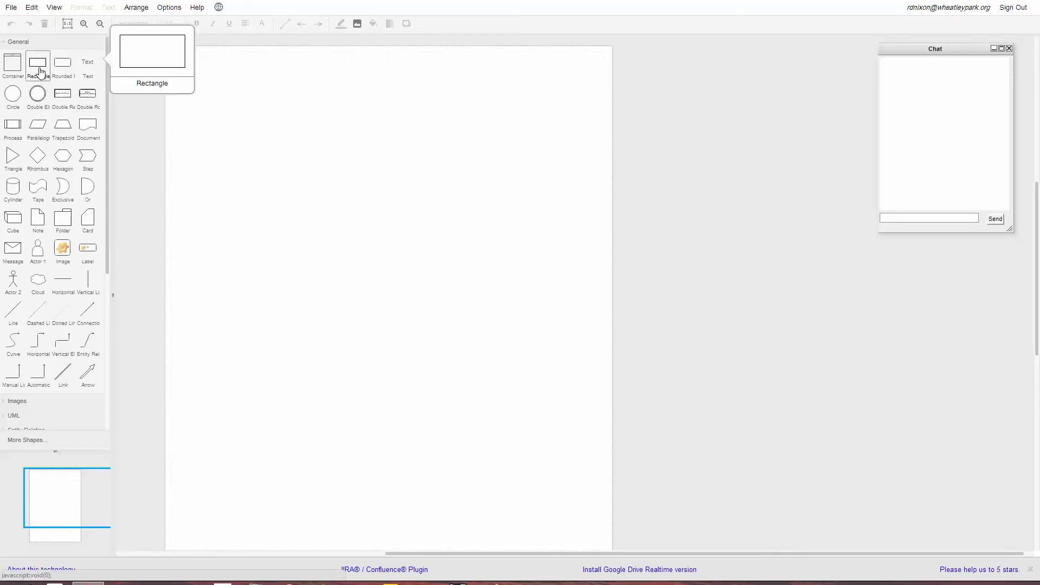
pyautogui.moveTo(40, 71); pyautogui.dragTo(356, 89)
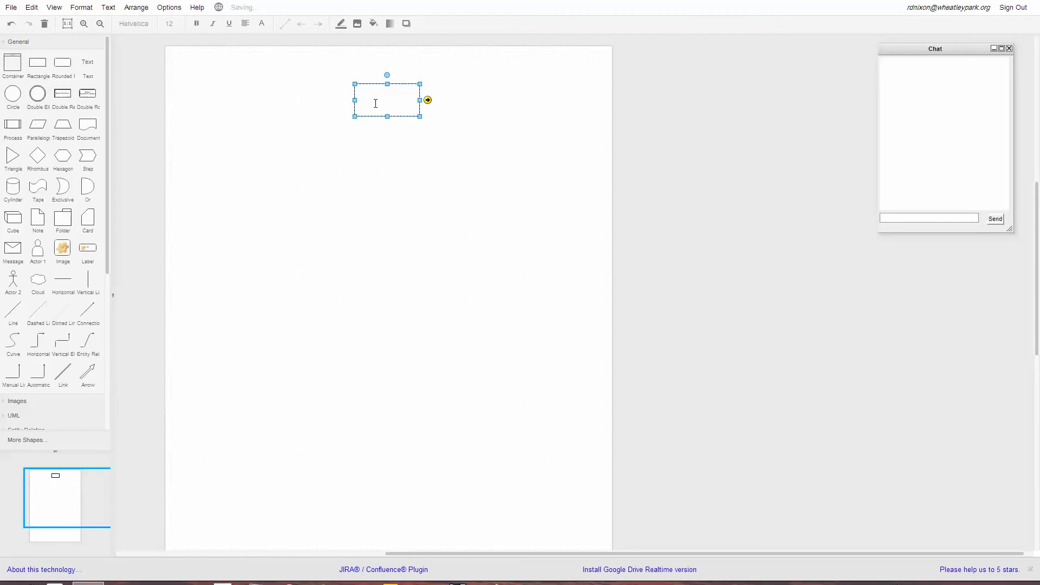
pyautogui.write('Head')
pyautogui.click(448, 126)
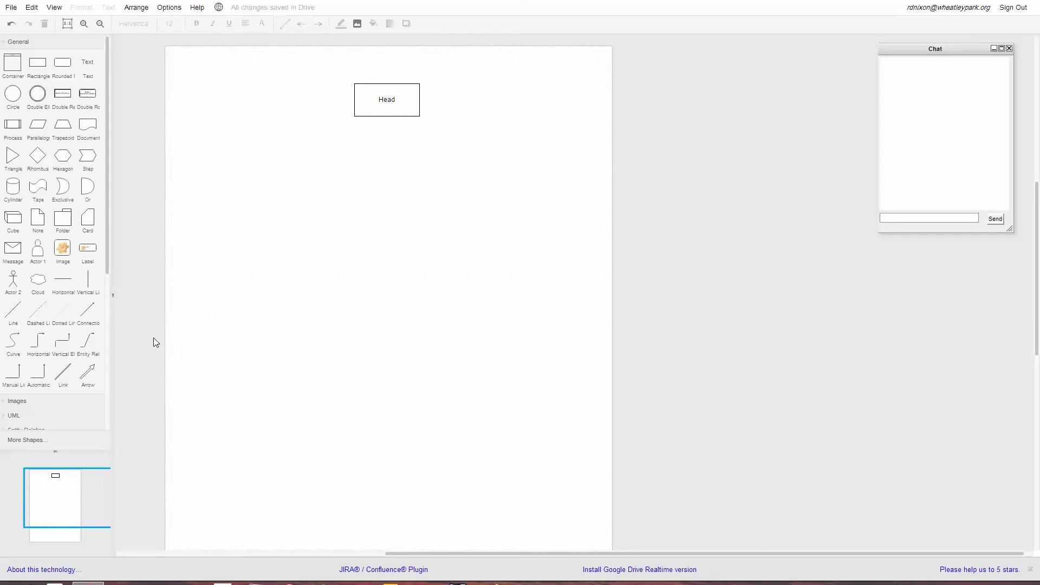
# Create a connected copy of the Head box below and to its right, and label it "Assistant Head".
pyautogui.moveTo(47, 366)
pyautogui.moveTo(35, 346)
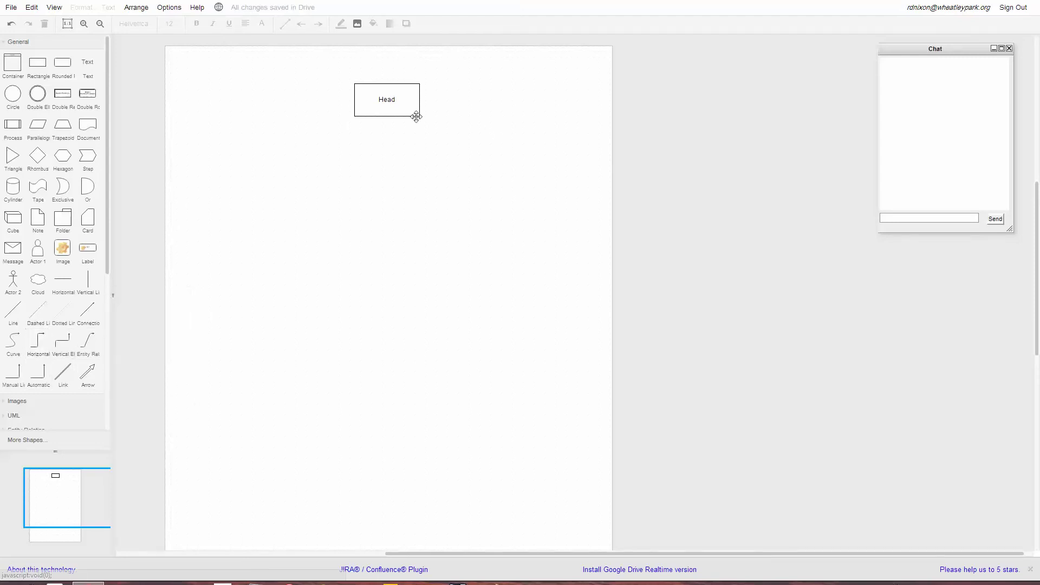
pyautogui.moveTo(386, 117)
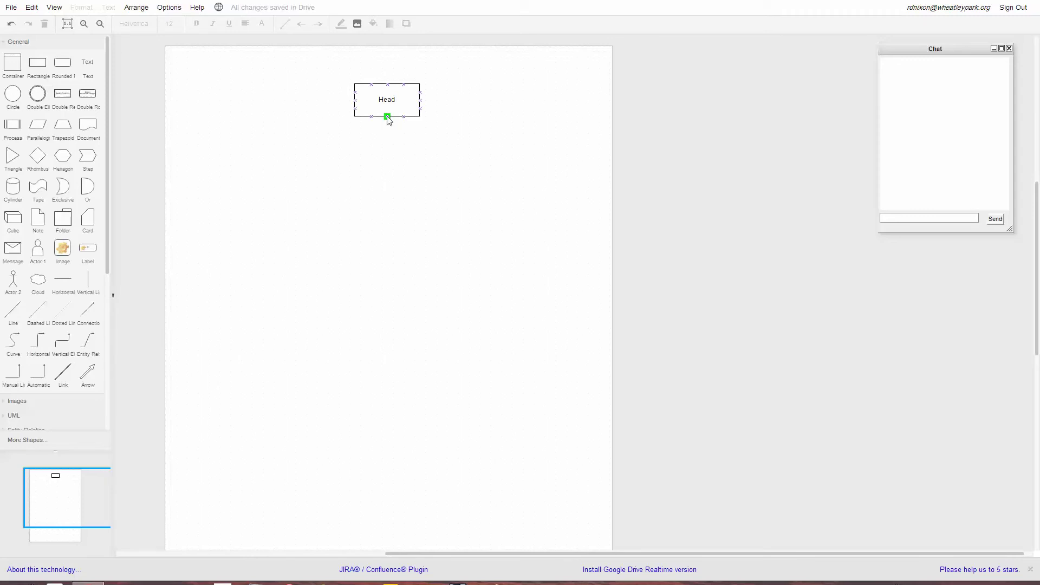
pyautogui.moveTo(388, 118); pyautogui.dragTo(544, 212)
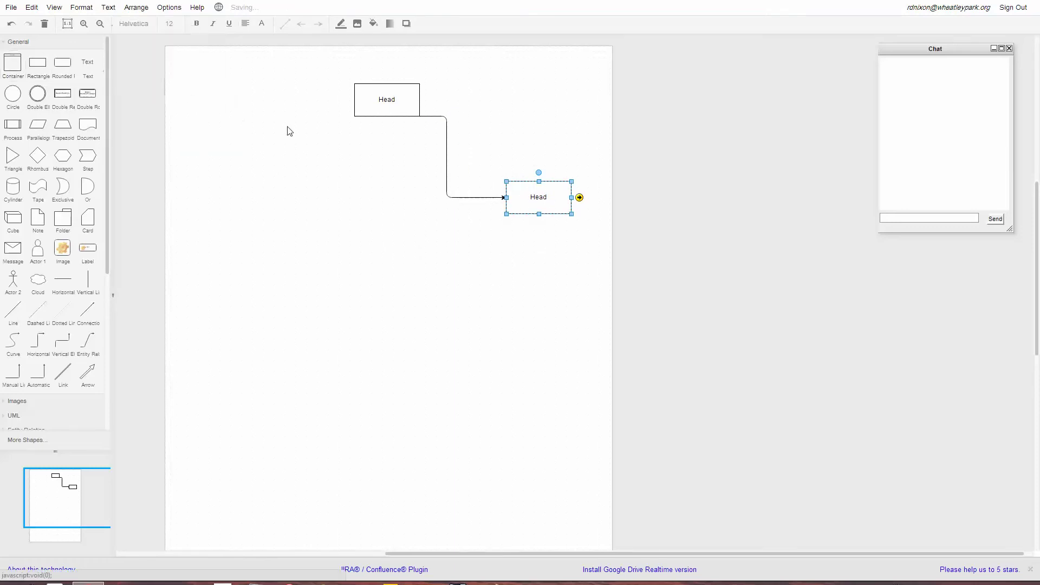
pyautogui.moveTo(49, 99)
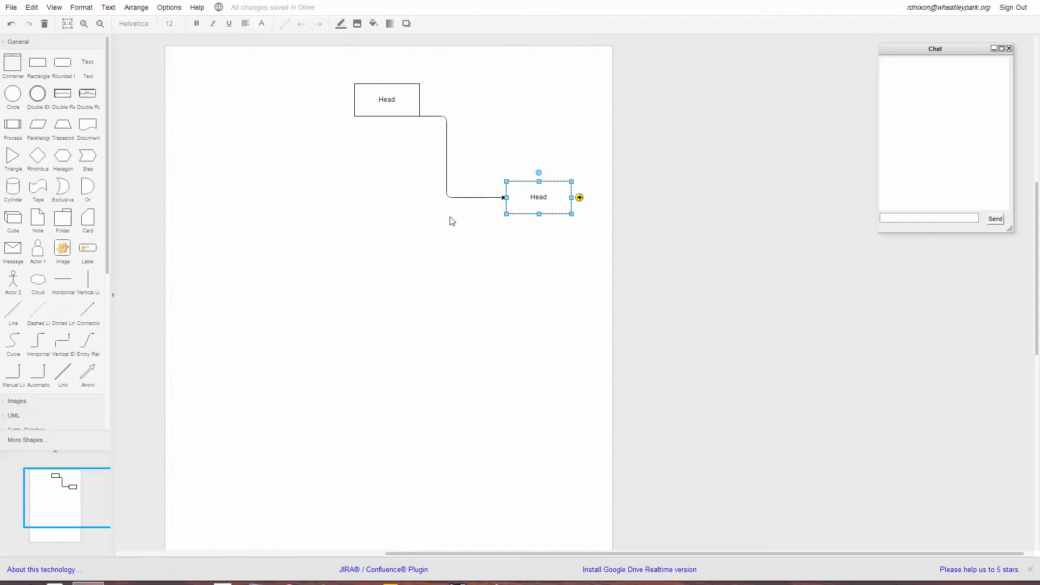
pyautogui.doubleClick(563, 200)
pyautogui.write('Assistant Head')
pyautogui.click(555, 247)
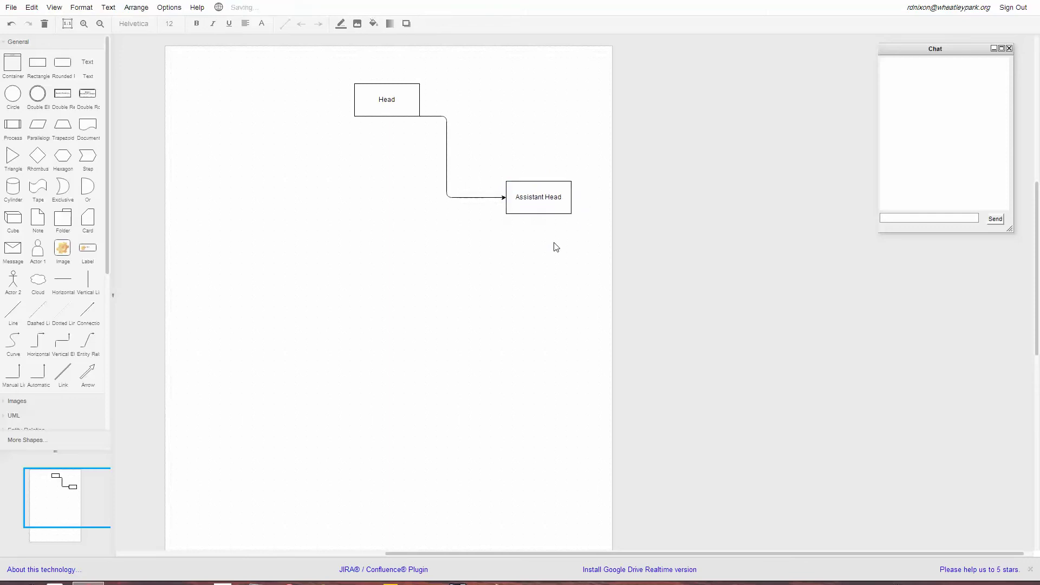
# Create a connected copy below the Assistant Head box, labelled "Head of Faculty", and undo the stray change made after labelling.
pyautogui.click(534, 204)
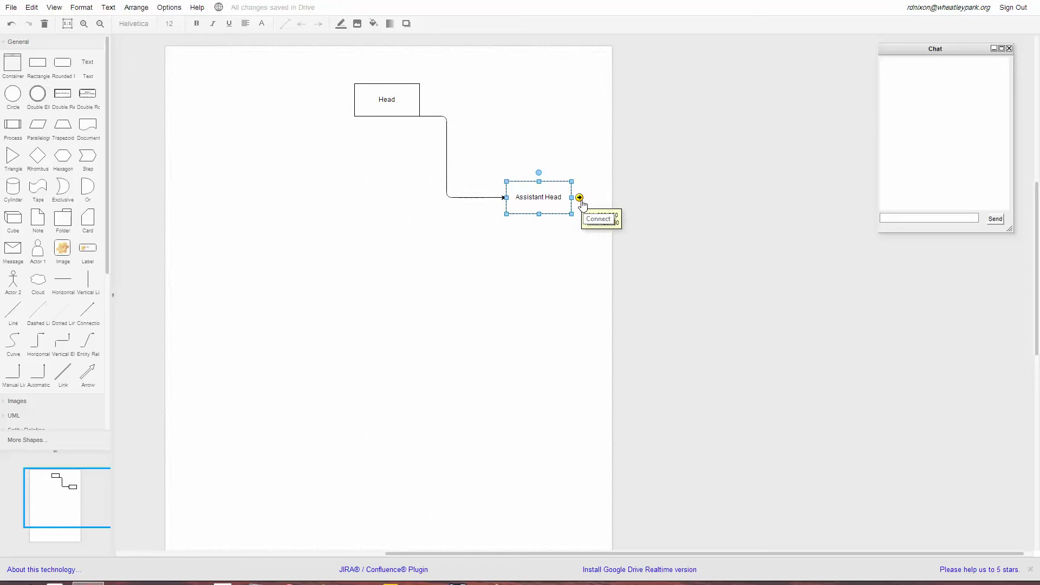
pyautogui.moveTo(580, 200); pyautogui.dragTo(552, 341)
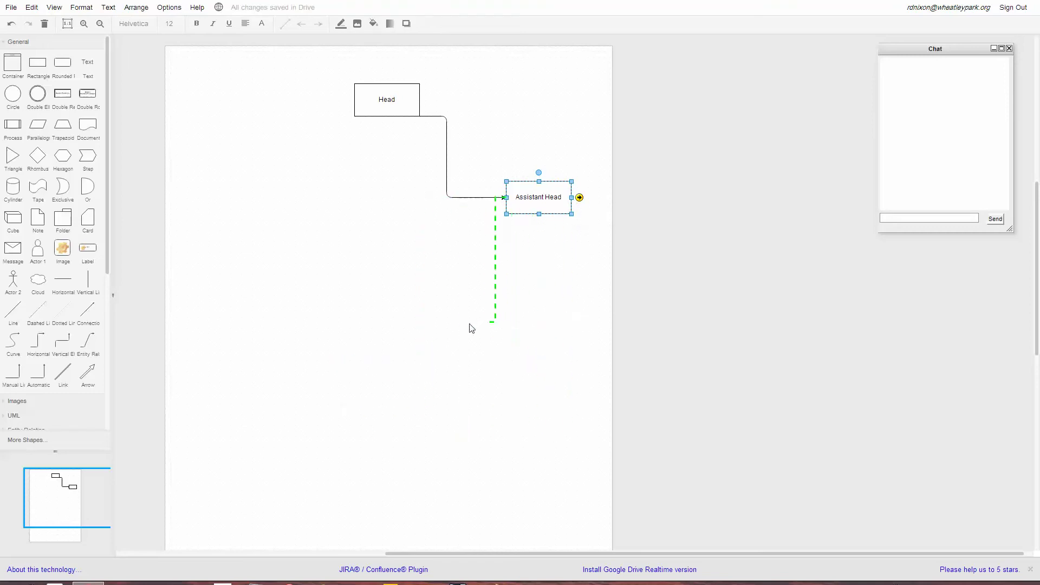
pyautogui.moveTo(470, 328); pyautogui.dragTo(530, 336)
pyautogui.doubleClick(536, 332)
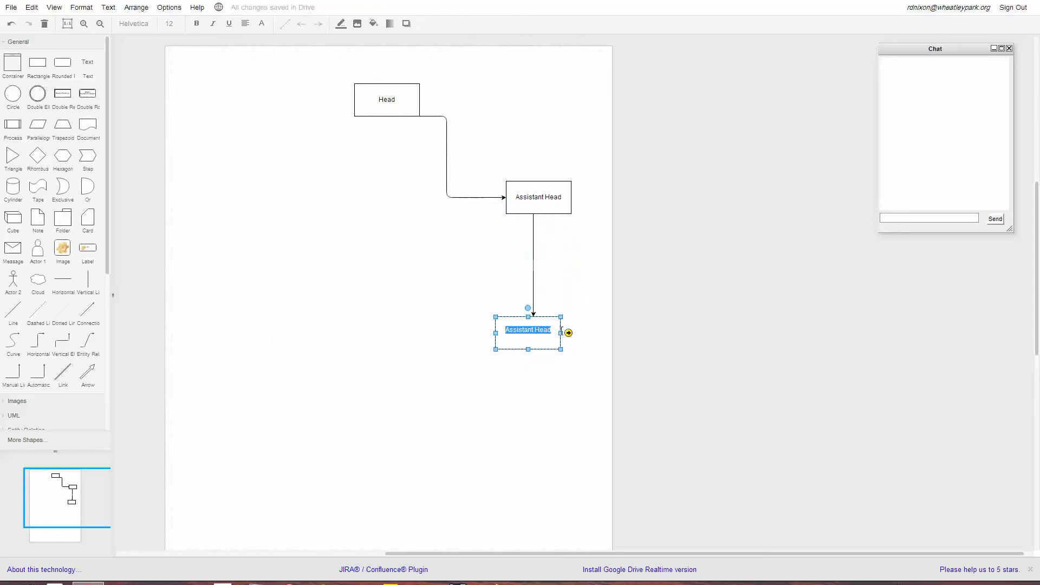
pyautogui.write('Head of Faculty')
pyautogui.moveTo(568, 332)
pyautogui.mouseDown()
pyautogui.moveTo(408, 329)
pyautogui.moveTo(446, 435)
pyautogui.moveTo(506, 480)
pyautogui.moveTo(538, 453)
pyautogui.moveTo(552, 344)
pyautogui.mouseUp()
pyautogui.click(11, 25)
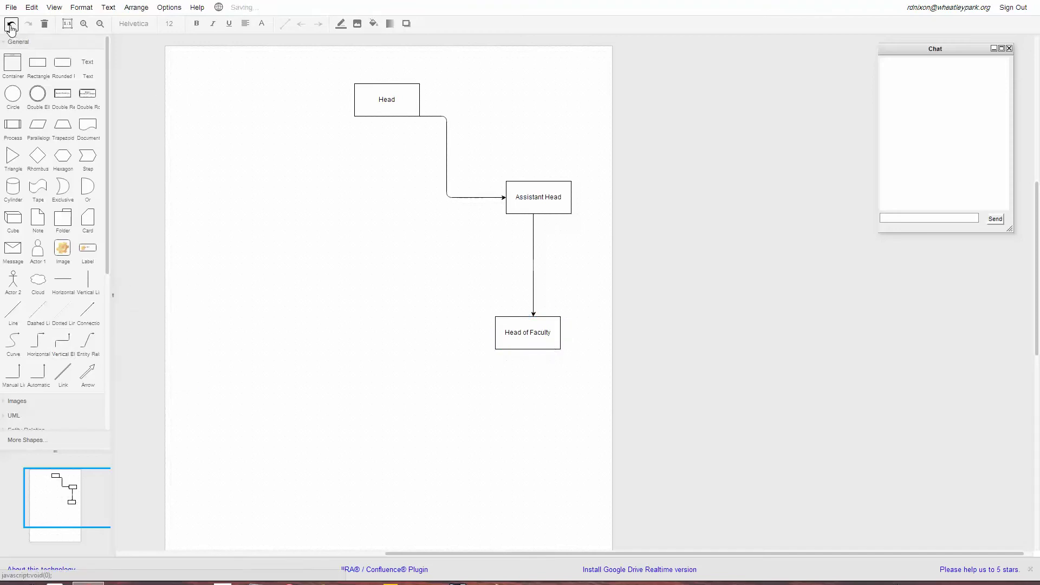
# Create a connected copy of the Head of Faculty box near the page's lower left and label it "Teacher 1".
pyautogui.click(535, 342)
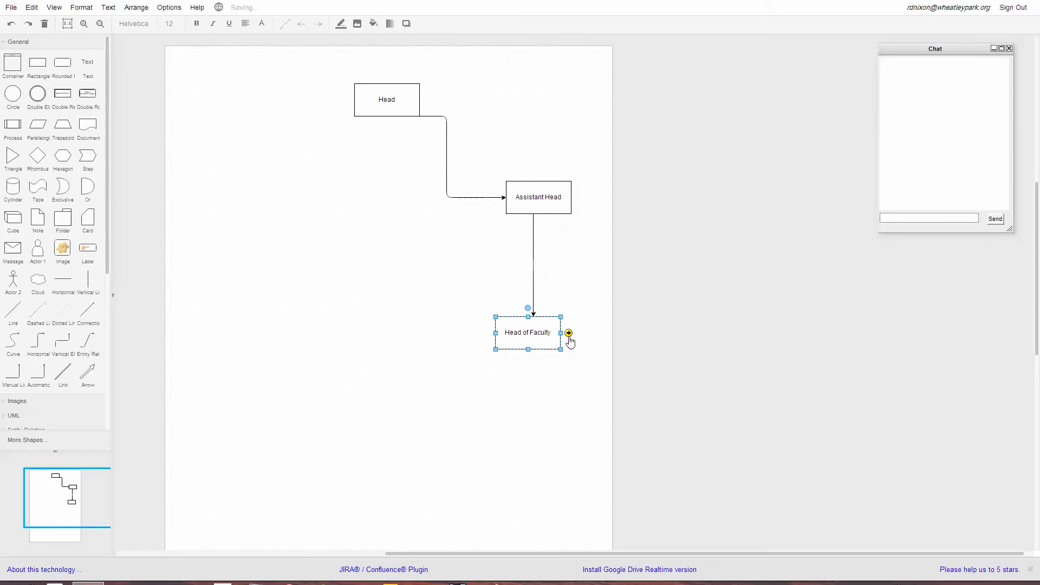
pyautogui.moveTo(568, 333)
pyautogui.mouseDown()
pyautogui.moveTo(463, 404)
pyautogui.moveTo(247, 414)
pyautogui.mouseUp()
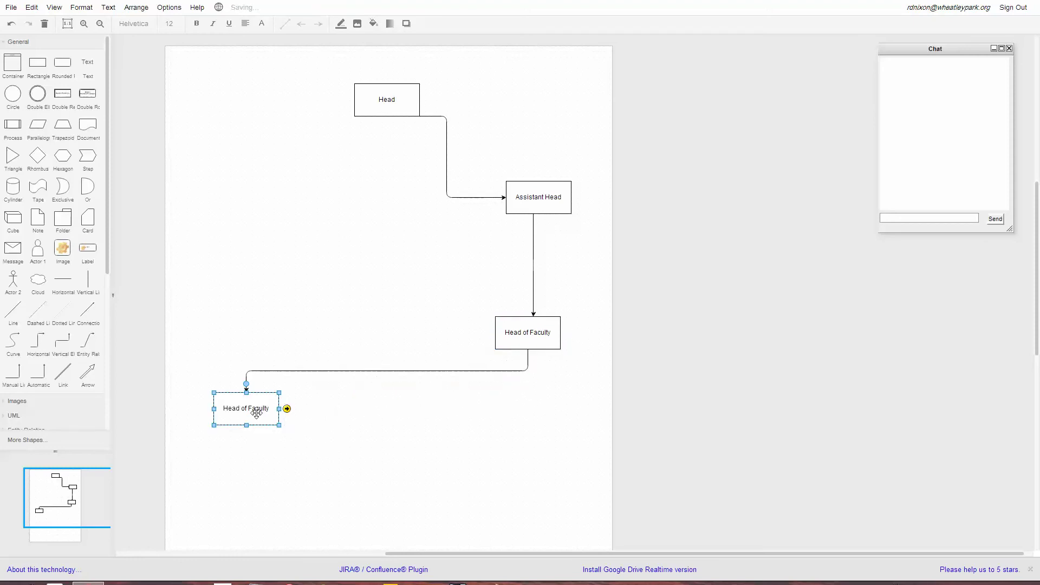
pyautogui.doubleClick(257, 414)
pyautogui.write('Teacher 1')
# Create another connected box from Head of Faculty, beside Teacher 1 on its right, and label it "Teacher 2".
pyautogui.click(539, 344)
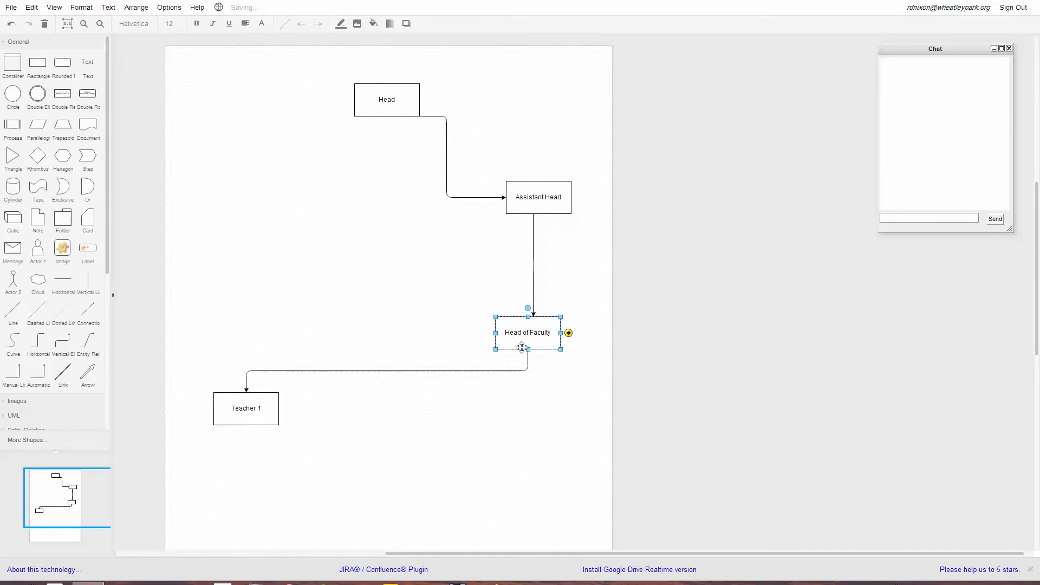
pyautogui.moveTo(567, 337)
pyautogui.mouseDown()
pyautogui.moveTo(342, 404)
pyautogui.moveTo(327, 425)
pyautogui.moveTo(332, 397)
pyautogui.moveTo(325, 414)
pyautogui.mouseUp()
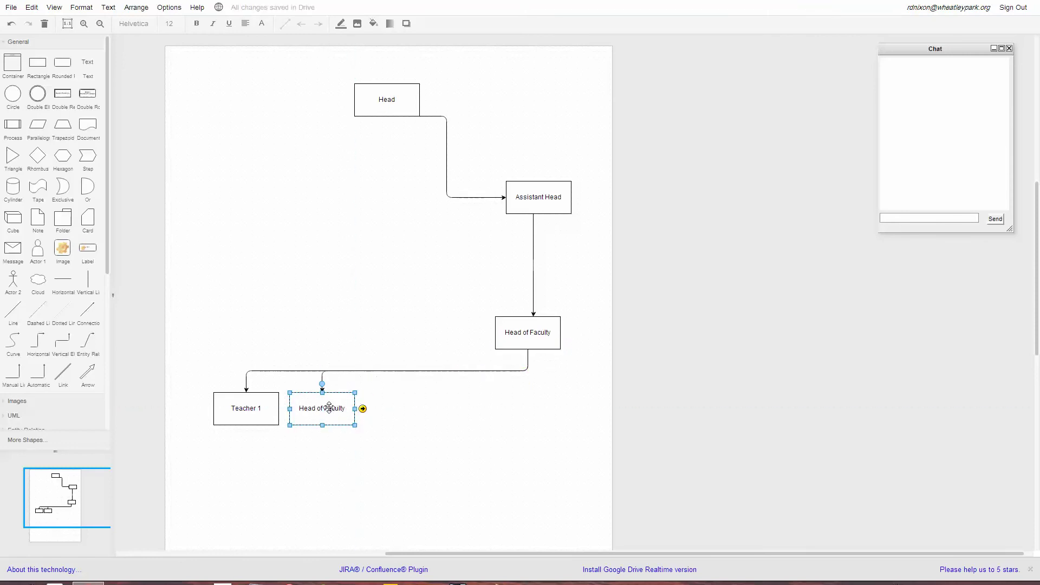
pyautogui.doubleClick(329, 409)
pyautogui.write('Teacher 2')
pyautogui.click(436, 411)
# Create a third connected box from Head of Faculty, to the right of Teacher 2, and label it "Teacher 3".
pyautogui.click(543, 339)
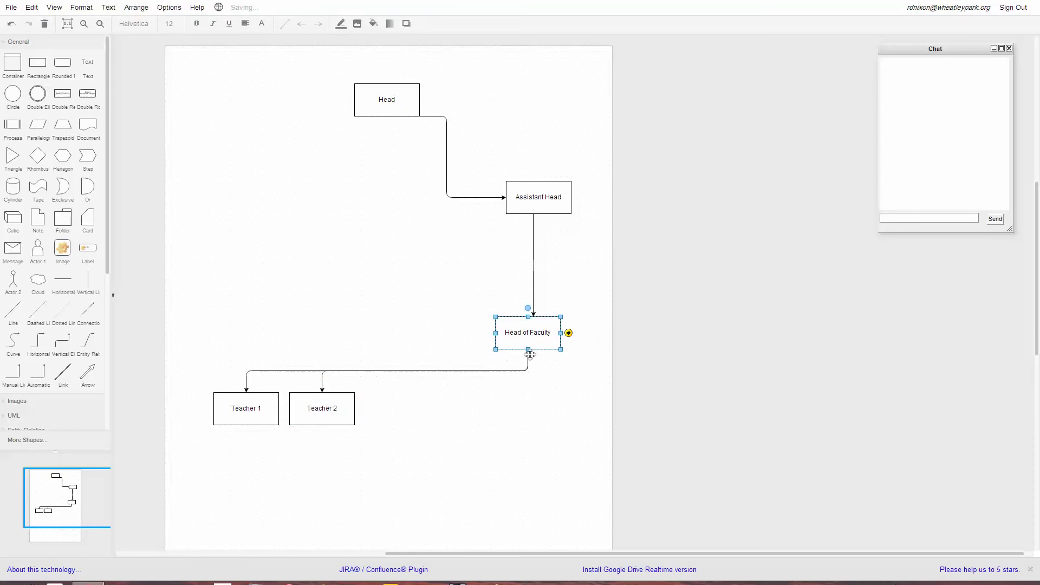
pyautogui.moveTo(517, 370); pyautogui.dragTo(414, 414)
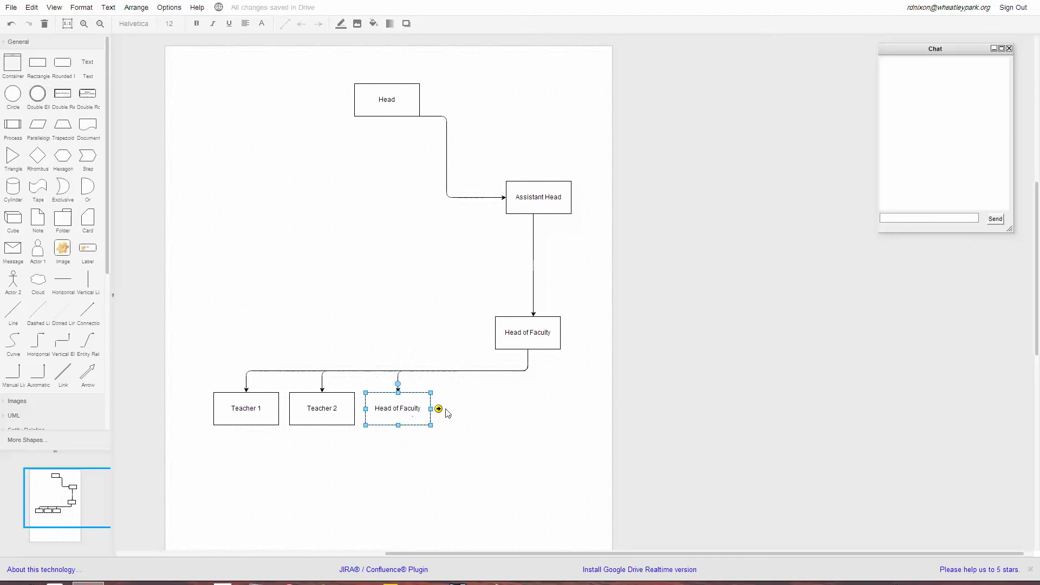
pyautogui.doubleClick(420, 410)
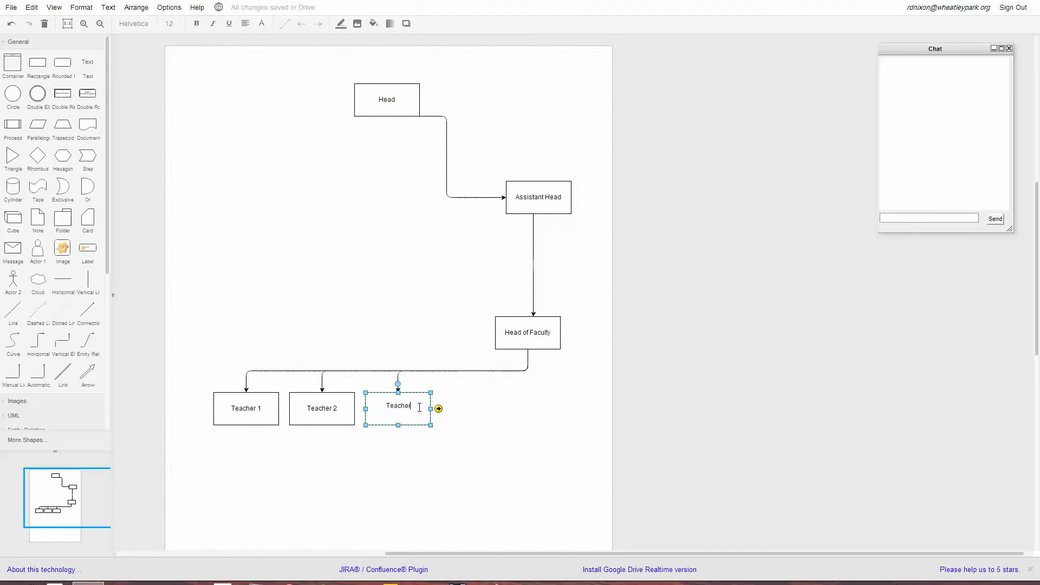
pyautogui.write('3')
pyautogui.click(526, 390)
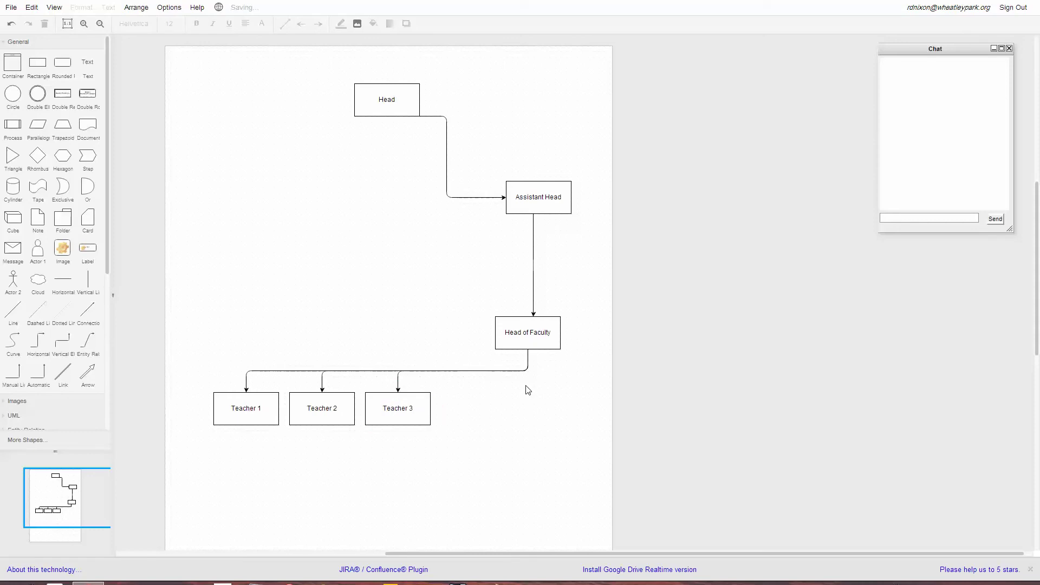
# Create a fourth connected box from Head of Faculty, to the right of Teacher 3, and label it "Teacher 4".
pyautogui.click(540, 335)
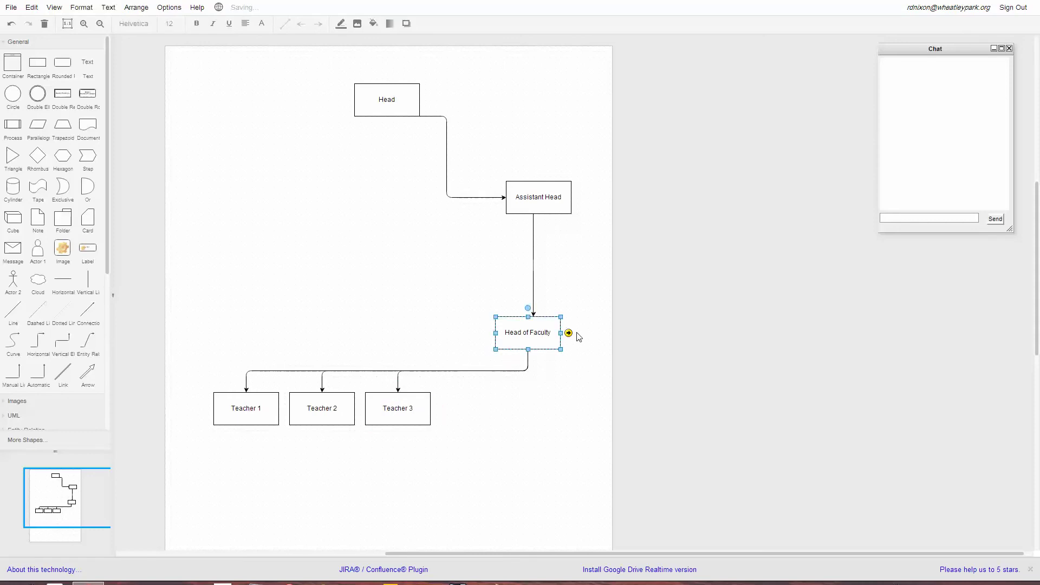
pyautogui.moveTo(568, 334)
pyautogui.mouseDown()
pyautogui.moveTo(472, 383)
pyautogui.moveTo(471, 413)
pyautogui.moveTo(494, 419)
pyautogui.moveTo(477, 410)
pyautogui.mouseUp()
pyautogui.doubleClick(491, 407)
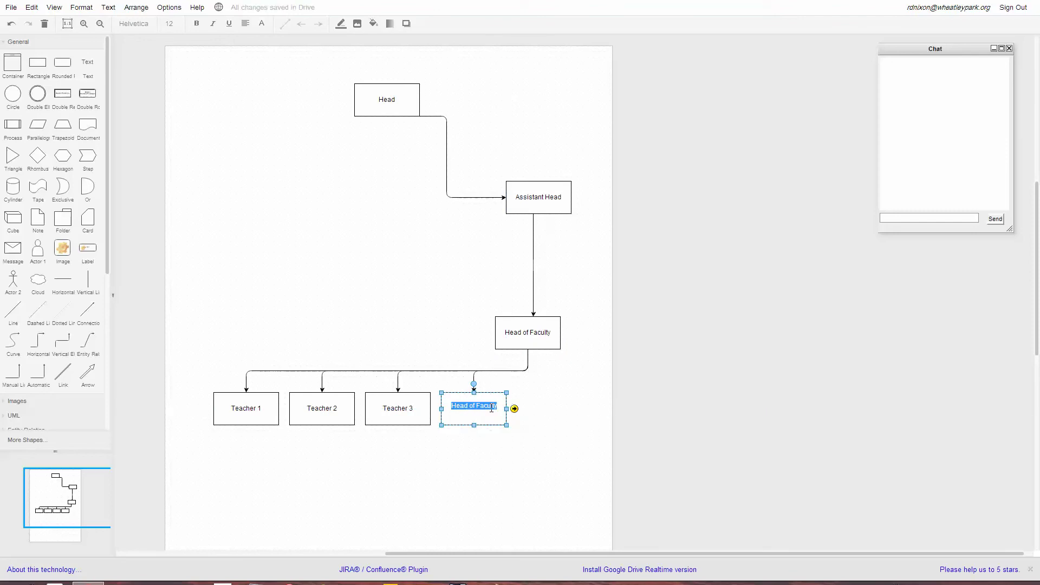
pyautogui.write('Teachje')
pyautogui.write(' 4')
pyautogui.click(576, 422)
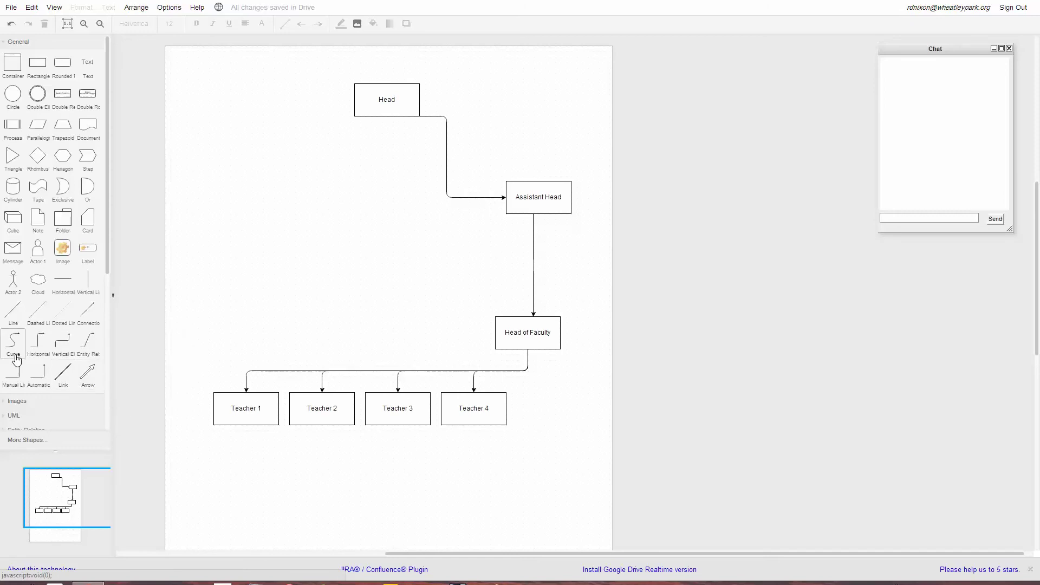
# Create a connected copy of the Teacher 1 box below it, slightly to the right, keeping its label.
pyautogui.click(462, 400)
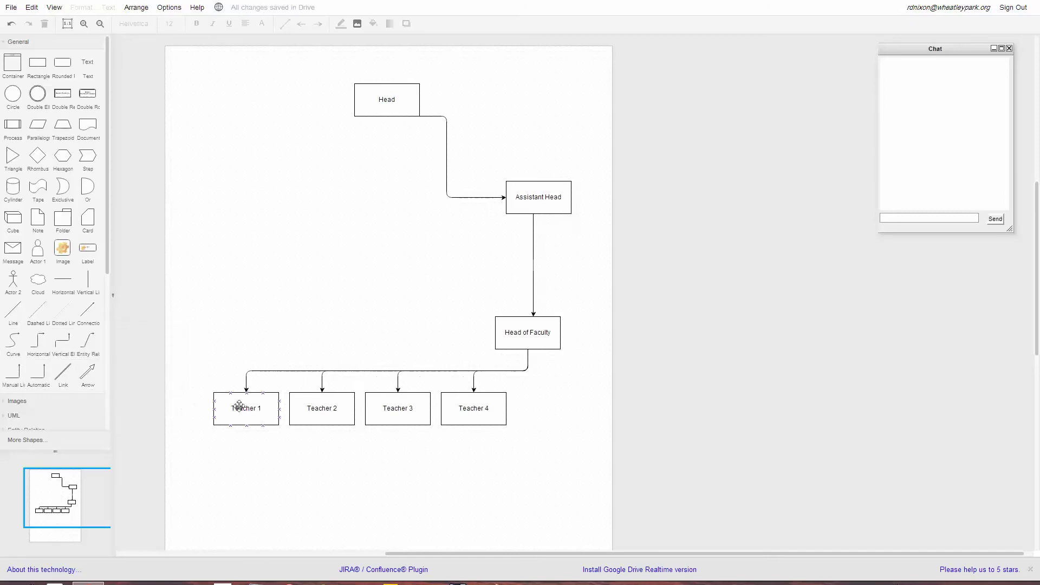
pyautogui.click(243, 425)
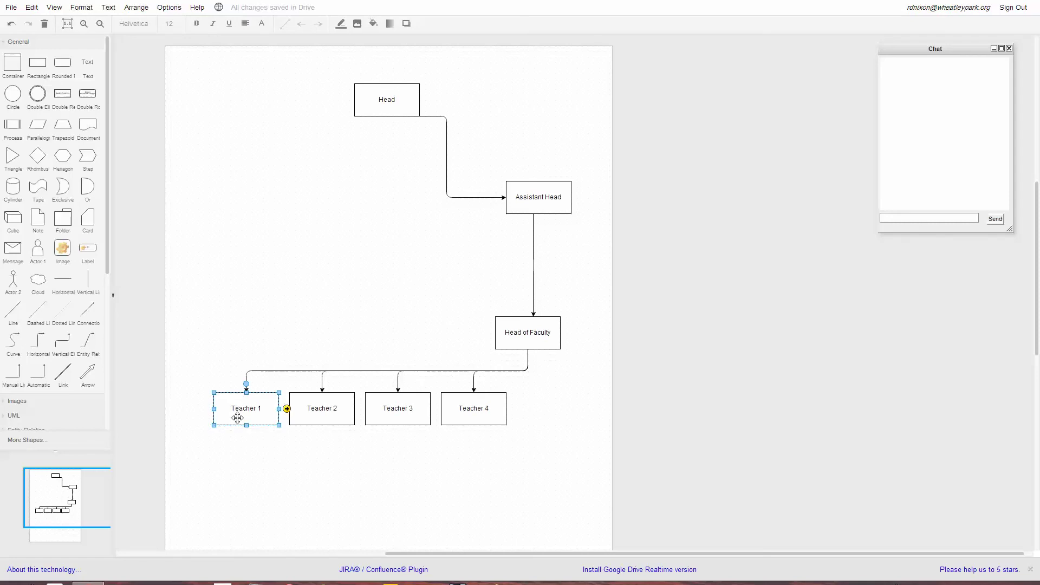
pyautogui.moveTo(243, 461); pyautogui.dragTo(306, 505)
pyautogui.click(411, 502)
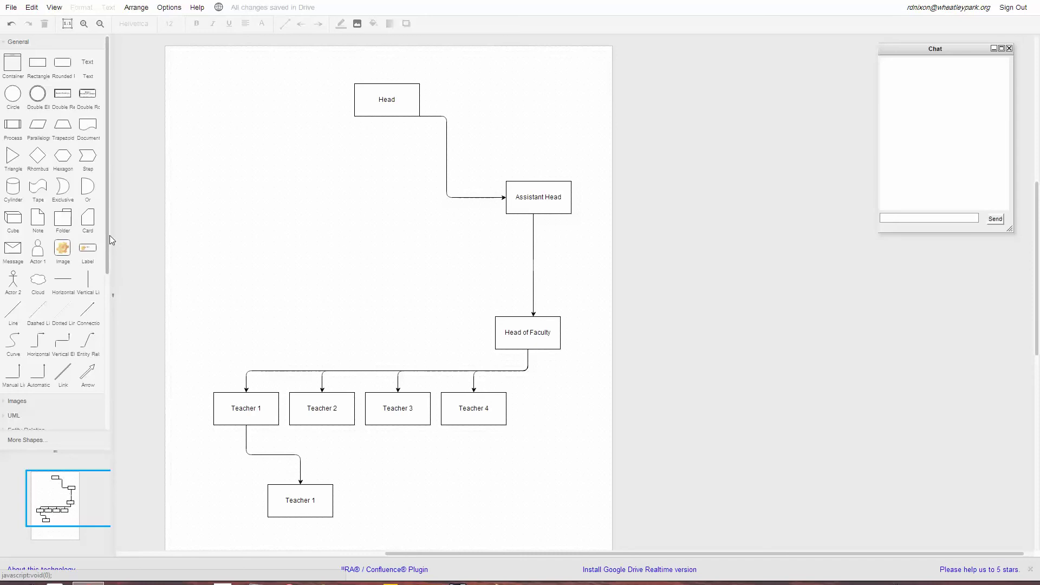
# Search the image library in the shapes list for "teacher".
pyautogui.moveTo(109, 234); pyautogui.dragTo(101, 403)
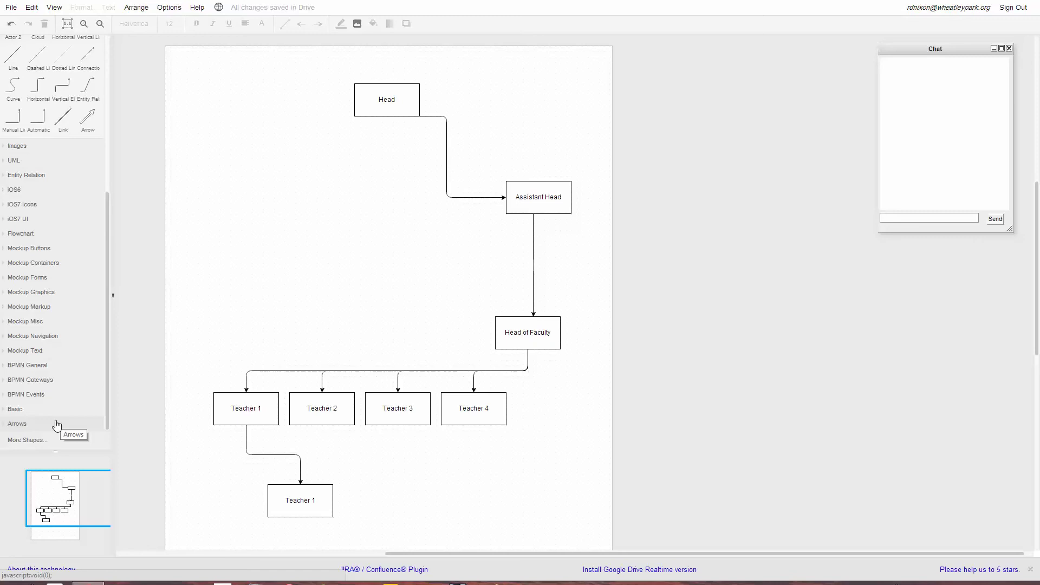
pyautogui.click(17, 146)
pyautogui.click(56, 163)
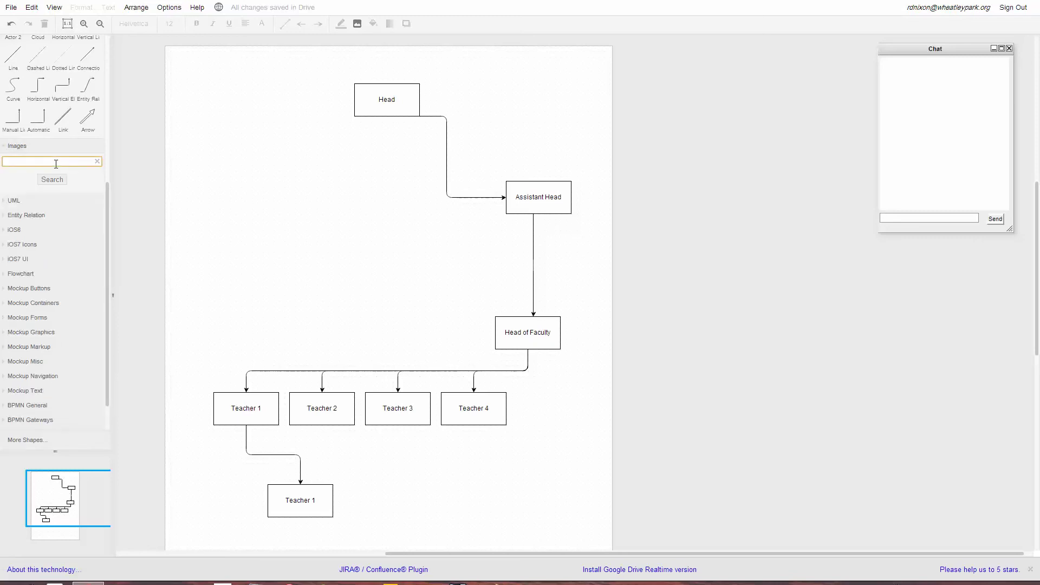
pyautogui.write('teacher')
pyautogui.press('Return')
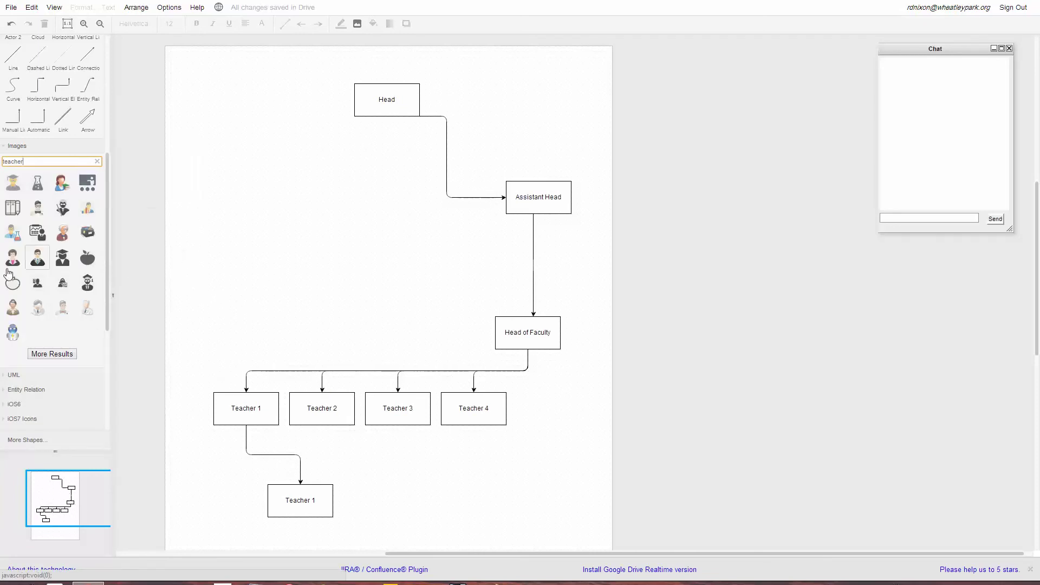
# Place the black mortarboard teacher image in the middle of the page and connect the Head of Faculty box to it.
pyautogui.moveTo(62, 258); pyautogui.dragTo(328, 233)
pyautogui.click(529, 332)
pyautogui.moveTo(568, 333); pyautogui.dragTo(402, 277)
pyautogui.click(457, 263)
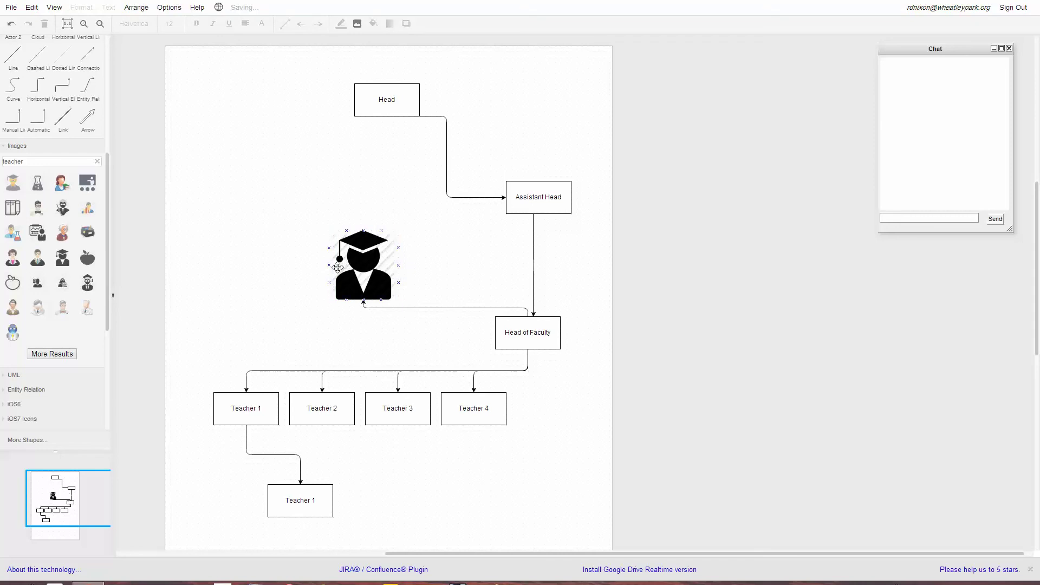
# Shrink and tilt the teacher image counter-clockwise, and move it higher above the connector from Head of Faculty.
pyautogui.click(396, 239)
pyautogui.moveTo(402, 228); pyautogui.dragTo(371, 263)
pyautogui.click(429, 288)
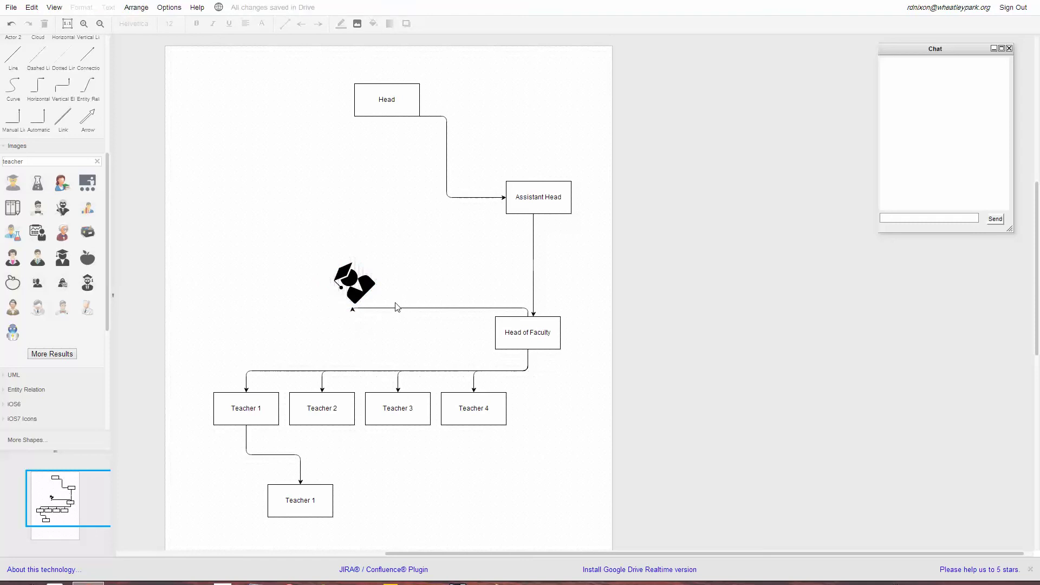
pyautogui.moveTo(335, 282); pyautogui.dragTo(339, 249)
pyautogui.click(458, 279)
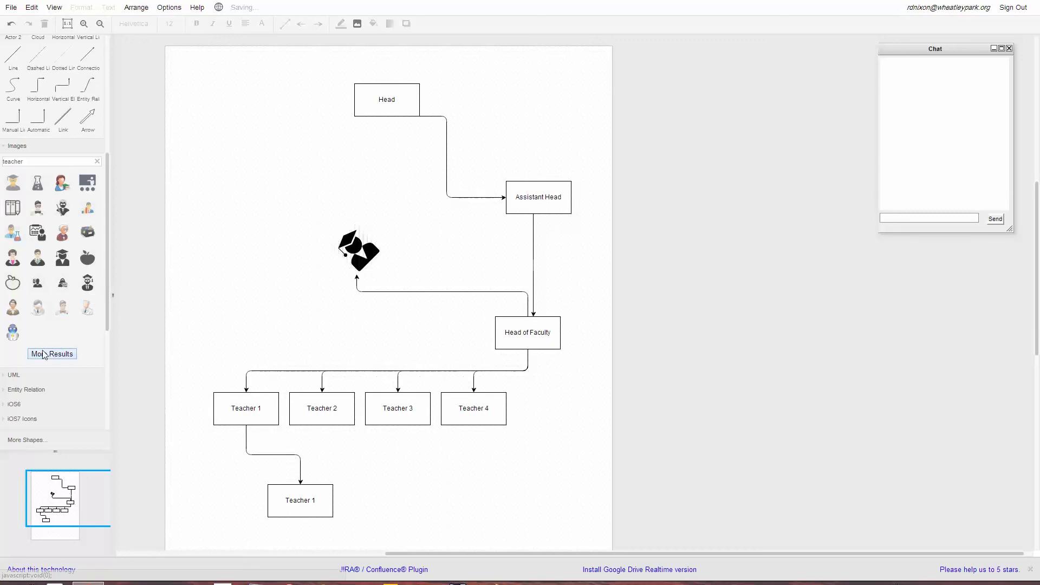
pyautogui.scroll(-4, 63, 341)
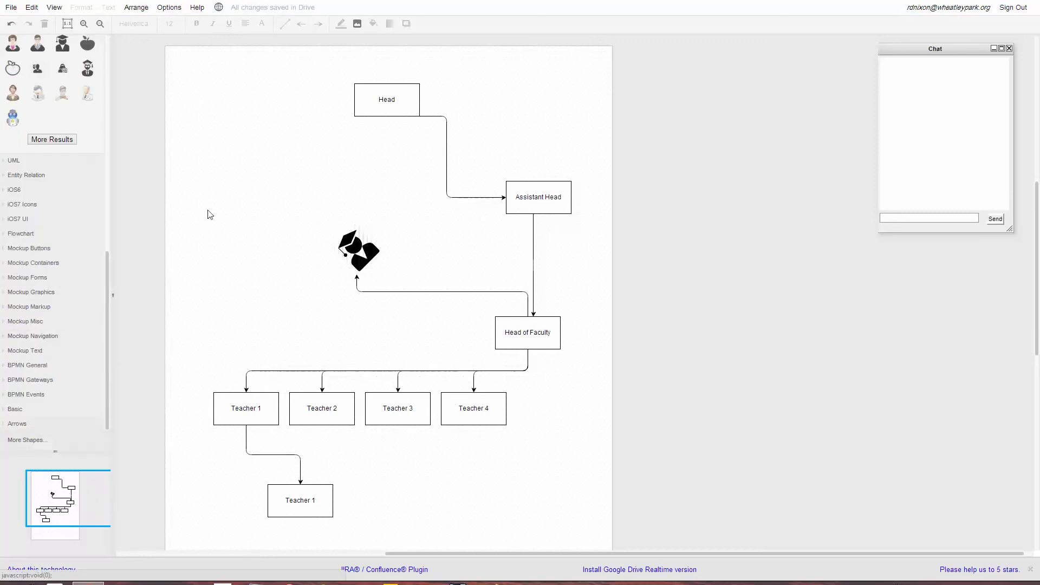
# Enable the additional Clipart, Signs and Electrical shape libraries and apply the selection.
pyautogui.click(168, 7)
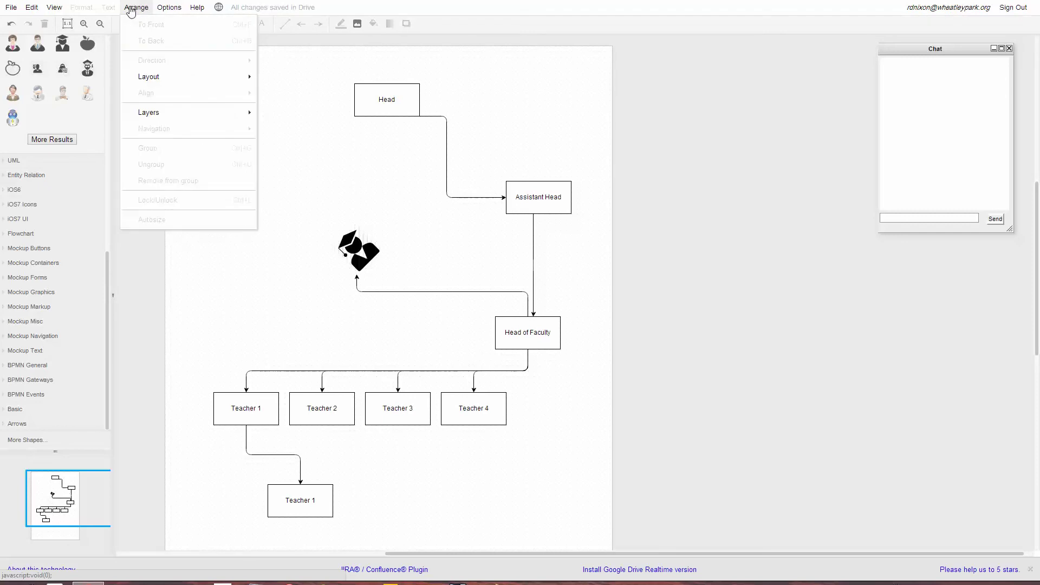
pyautogui.click(56, 9)
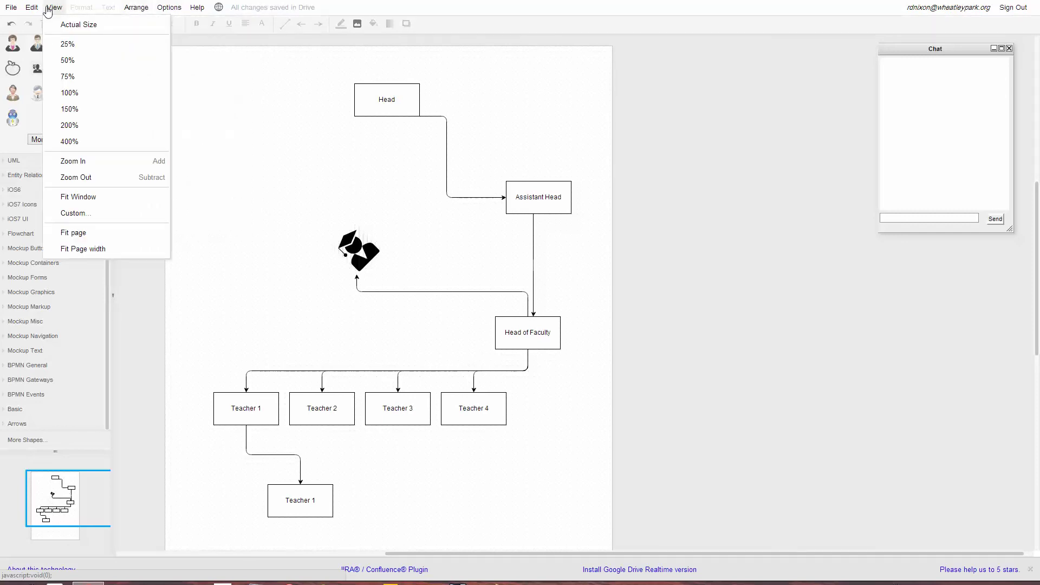
pyautogui.moveTo(26, 10)
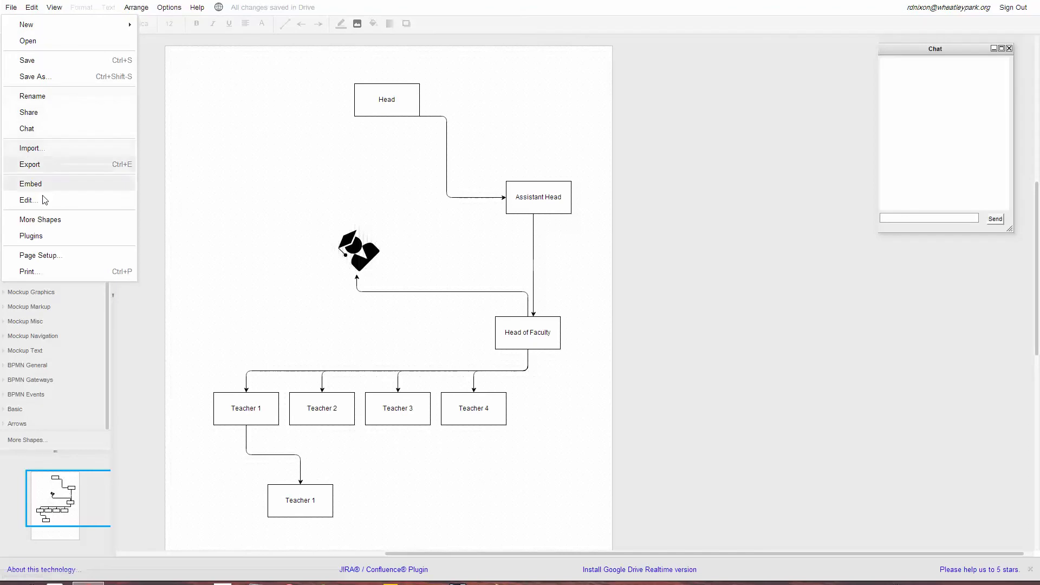
pyautogui.click(43, 220)
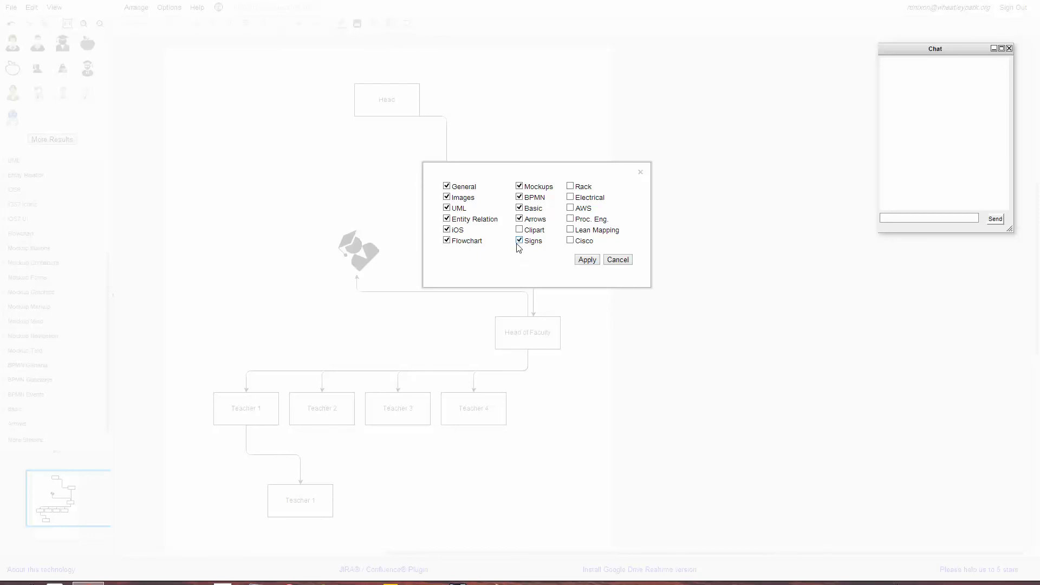
pyautogui.click(570, 197)
pyautogui.click(587, 259)
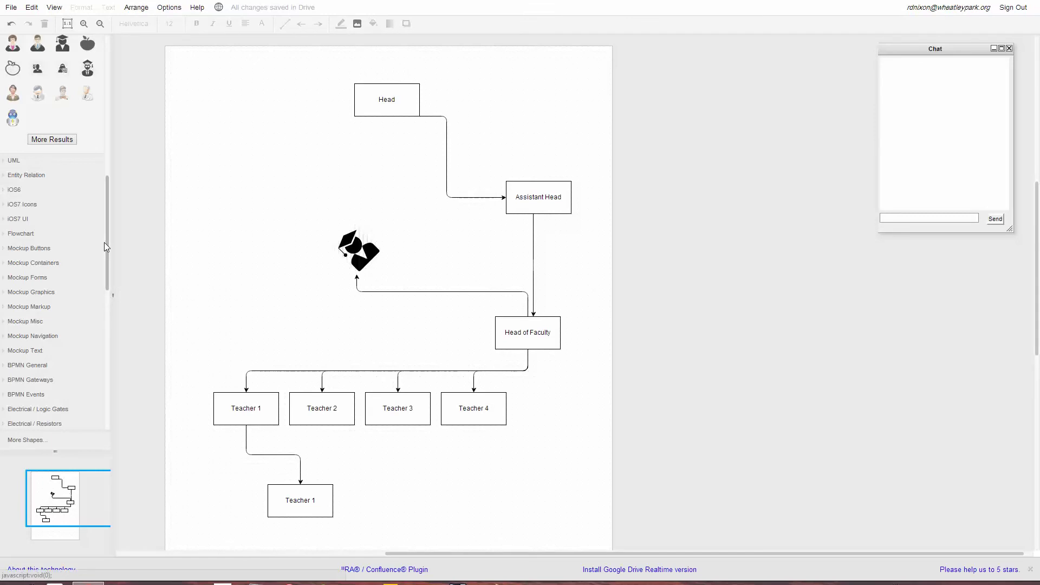
# Place a server rack image from the Clipart / Computer library on the page, to the left of the teacher image.
pyautogui.moveTo(109, 248); pyautogui.dragTo(123, 425)
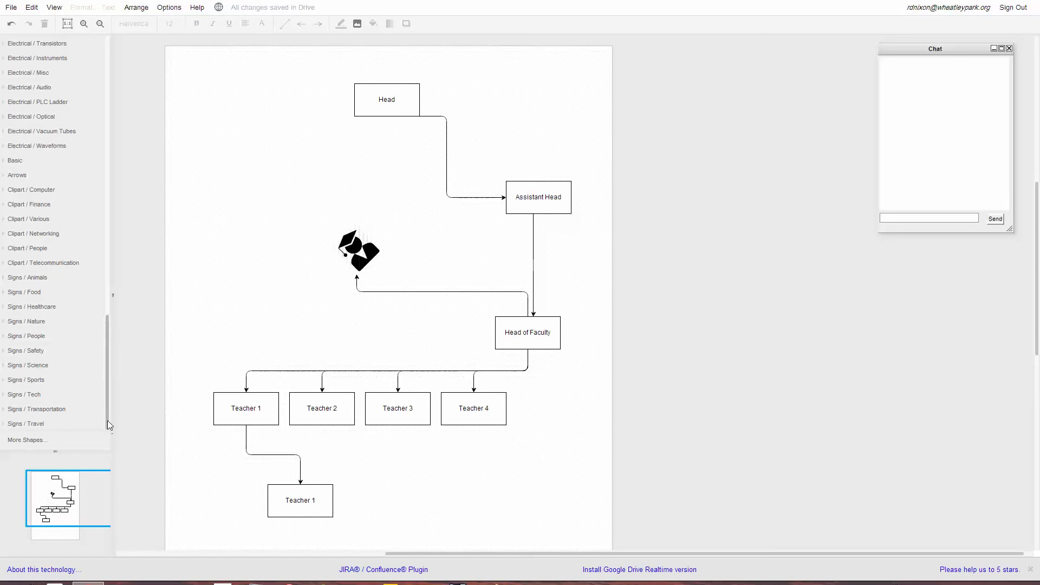
pyautogui.click(46, 190)
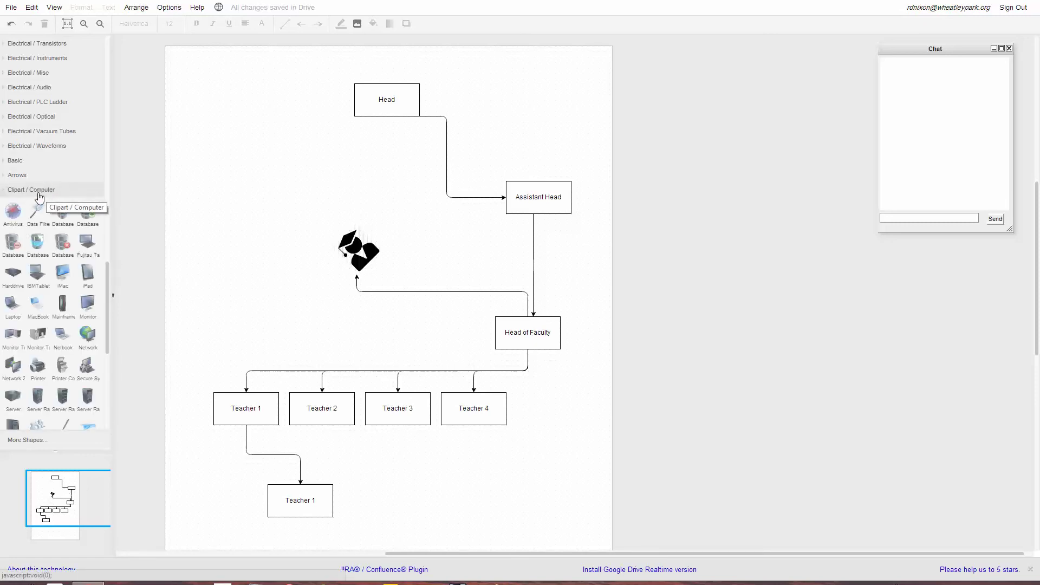
pyautogui.moveTo(84, 293)
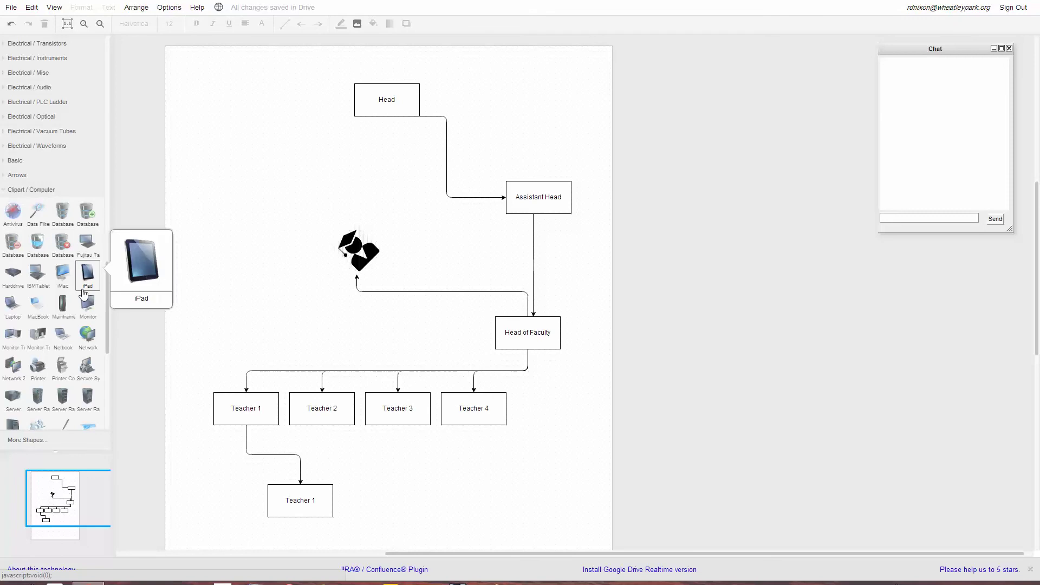
pyautogui.scroll(-2, 84, 293)
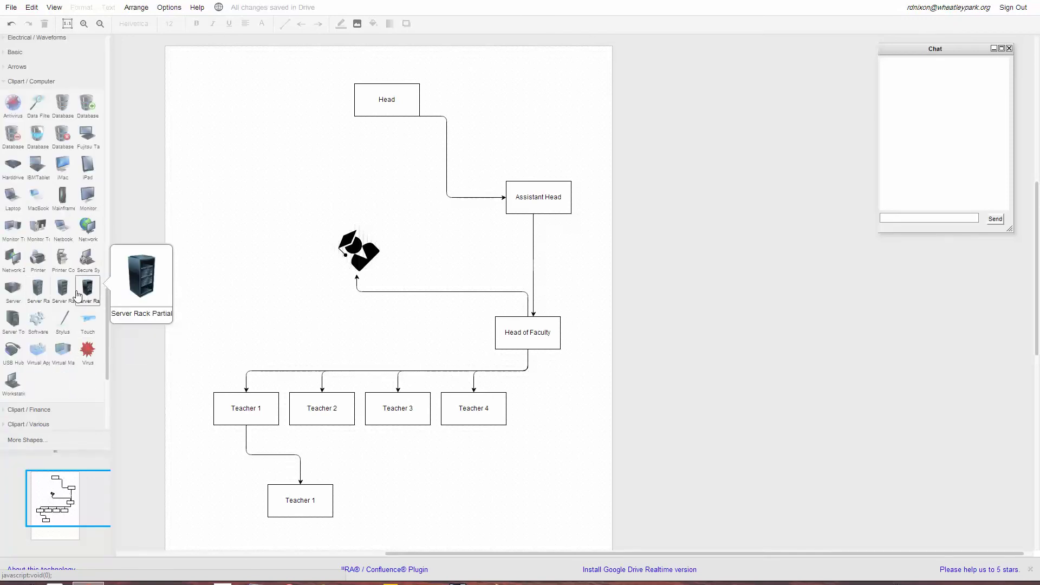
pyautogui.moveTo(64, 296); pyautogui.dragTo(224, 224)
pyautogui.click(225, 288)
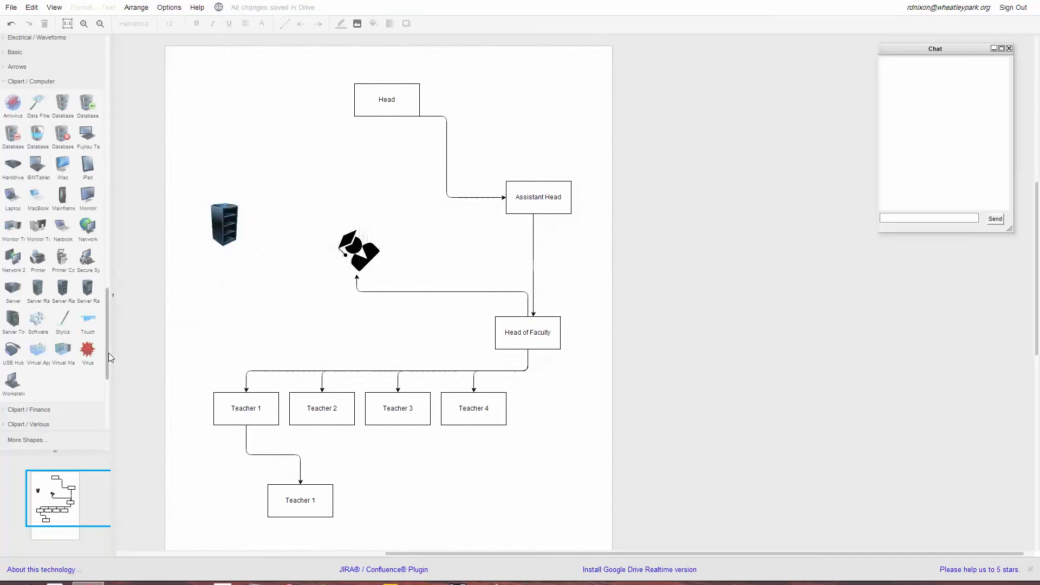
# Place the Nuclear 1 atom sign from the Signs / Science library above and slightly right of the server rack.
pyautogui.moveTo(108, 352); pyautogui.dragTo(110, 382)
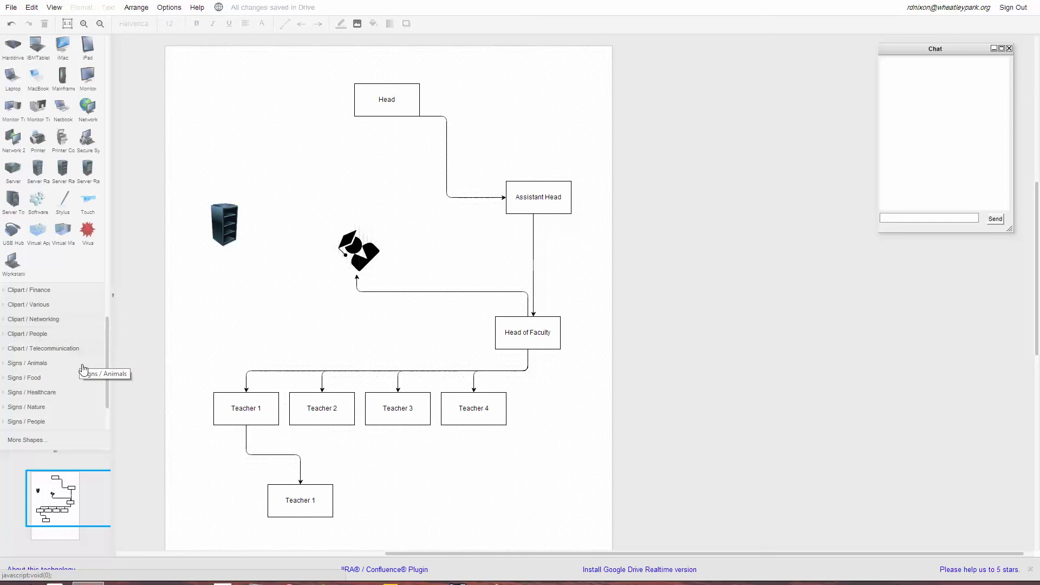
pyautogui.scroll(-1, 84, 382)
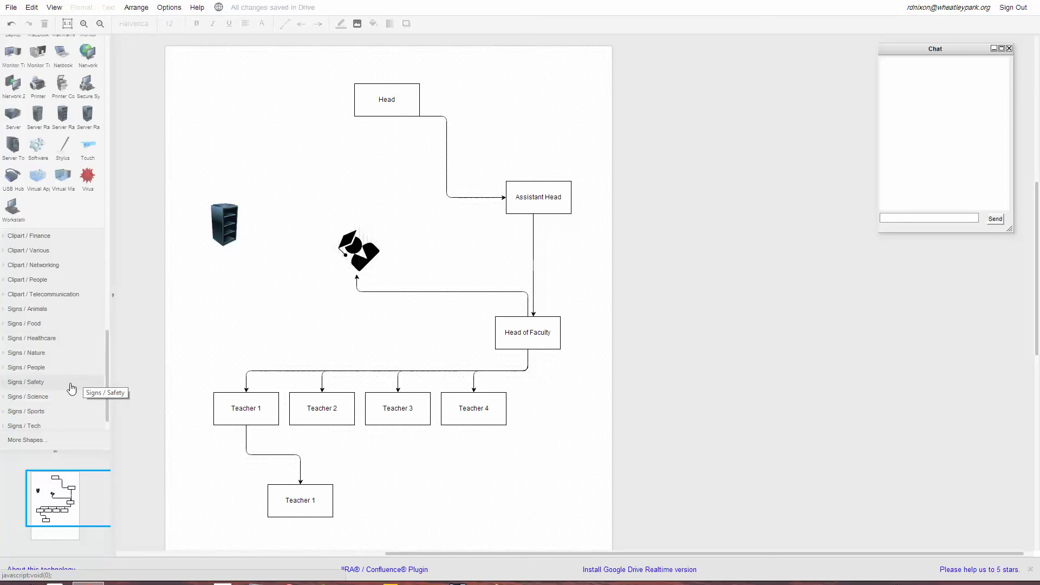
pyautogui.click(41, 396)
pyautogui.moveTo(108, 357); pyautogui.dragTo(108, 379)
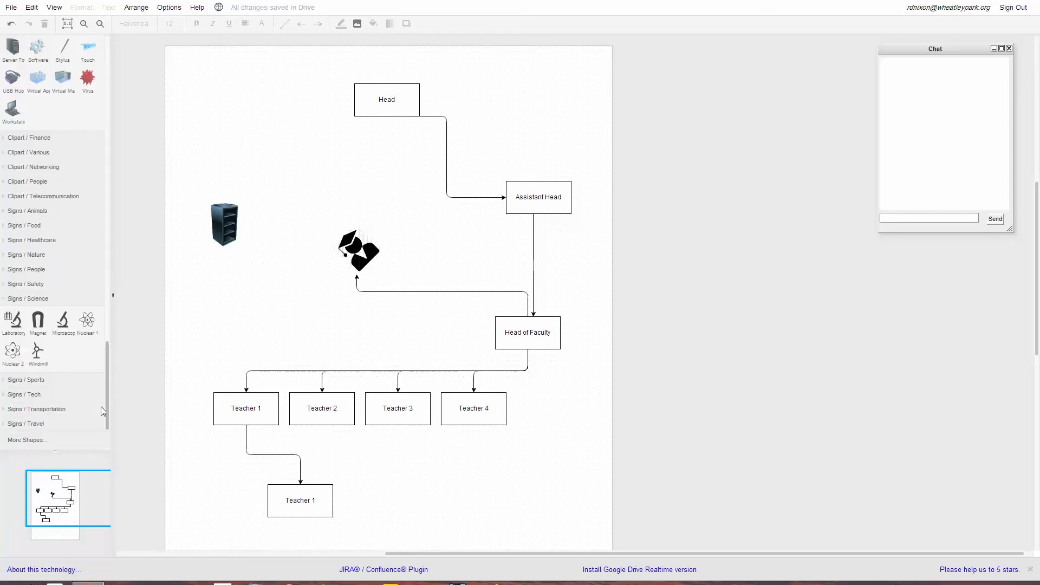
pyautogui.moveTo(87, 319); pyautogui.dragTo(279, 145)
pyautogui.click(294, 204)
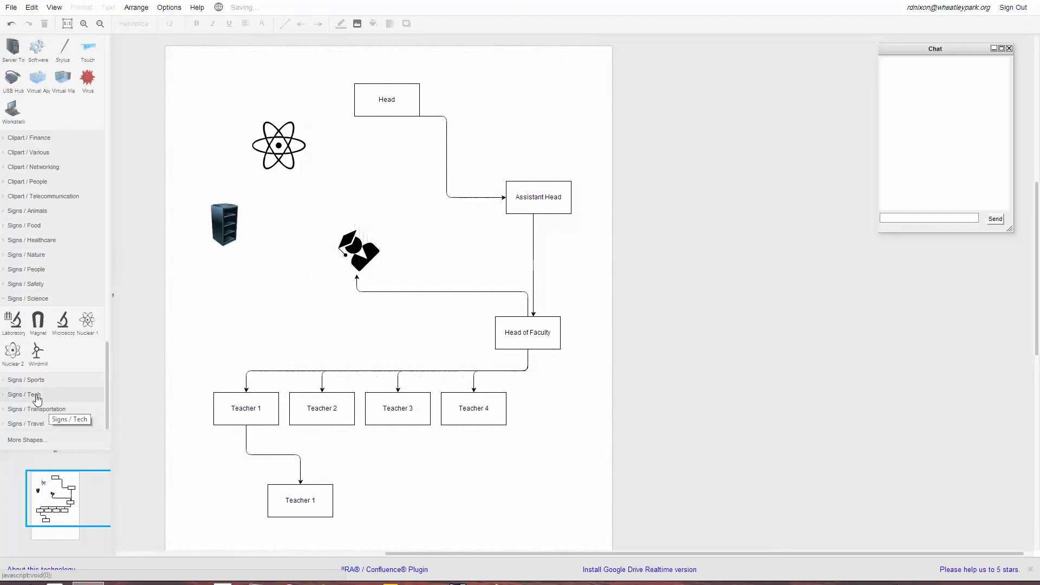
# Place the USB sign from the Signs / Tech library below and slightly right of the server rack.
pyautogui.click(110, 392)
pyautogui.moveTo(105, 369); pyautogui.dragTo(103, 415)
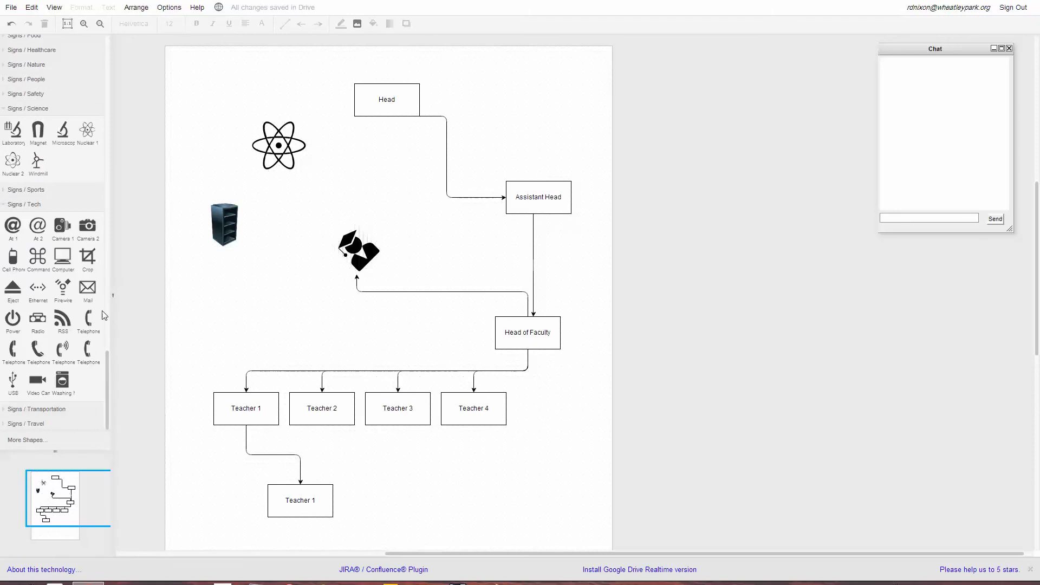
pyautogui.moveTo(15, 392)
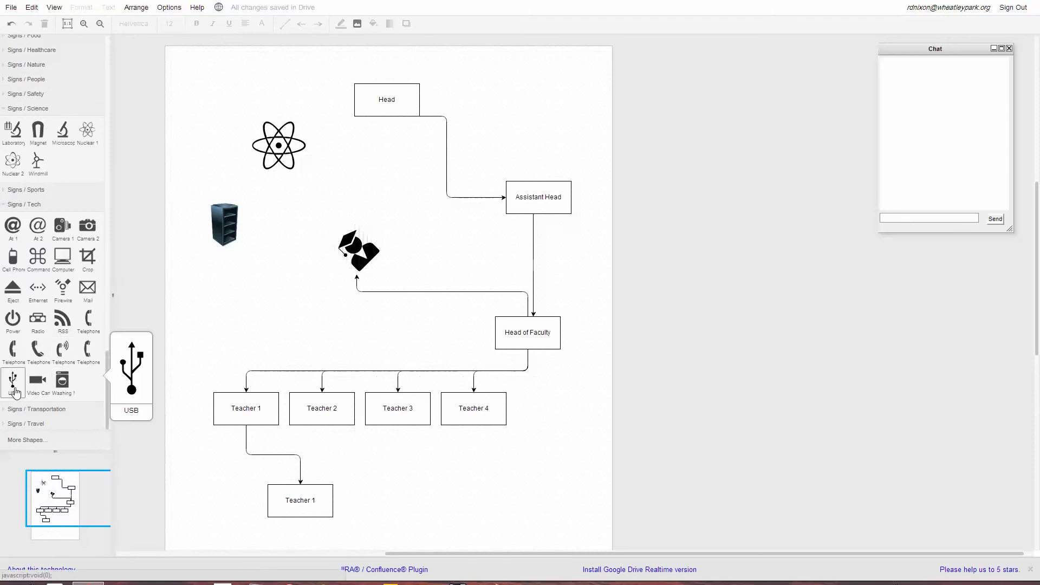
pyautogui.moveTo(16, 391); pyautogui.dragTo(264, 300)
# Place the restaurant fork-and-knife sign from the Signs / Food library between the server rack and the teacher image.
pyautogui.moveTo(38, 364)
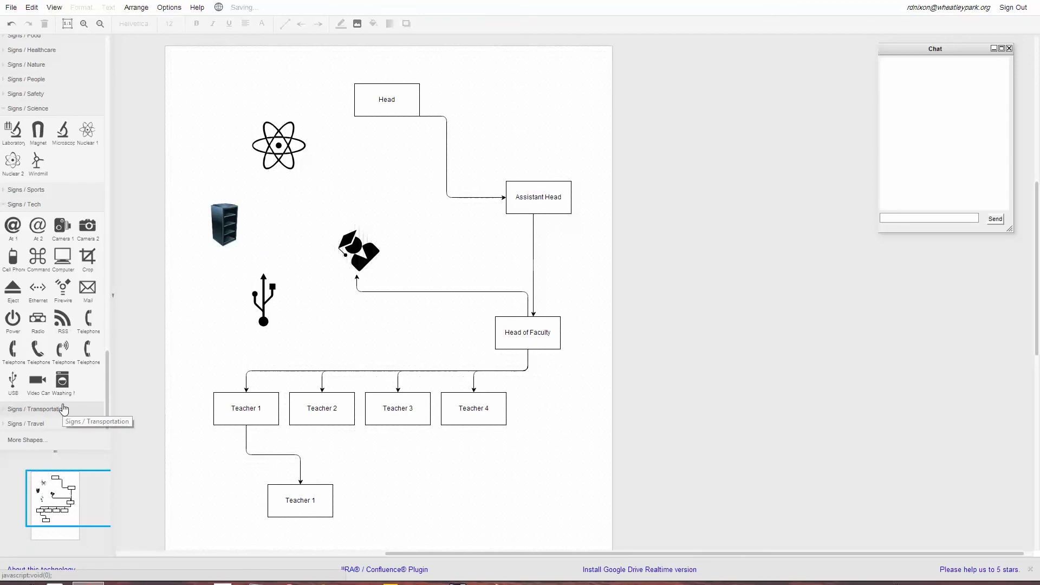
pyautogui.scroll(5, 63, 409)
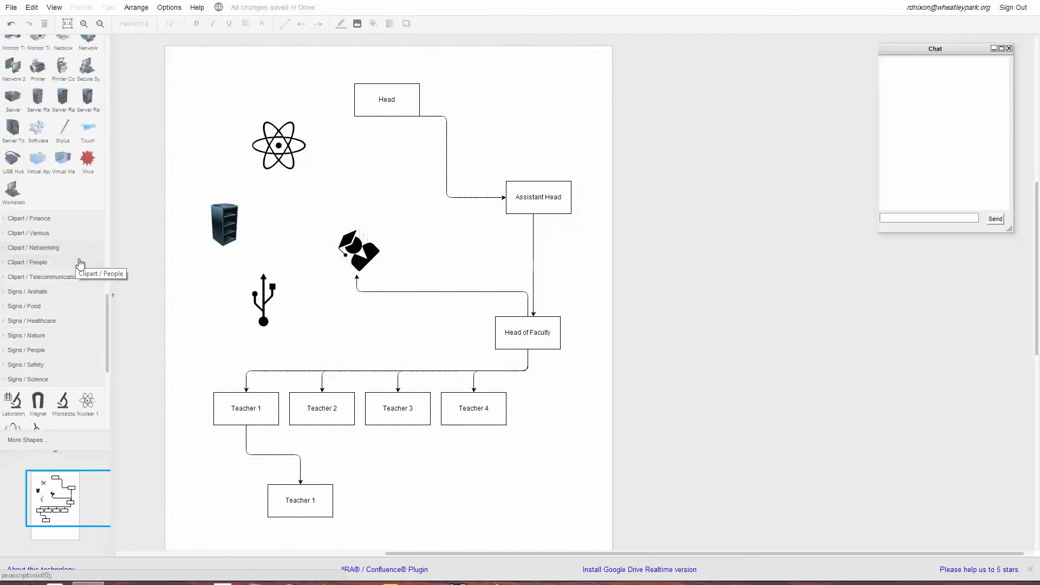
pyautogui.scroll(6, 73, 264)
pyautogui.moveTo(68, 263)
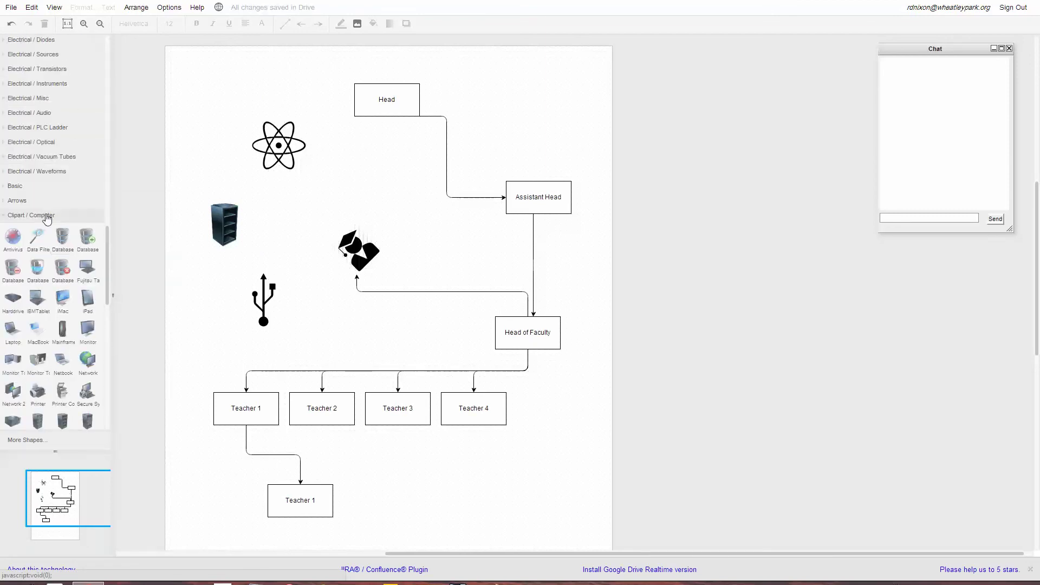
pyautogui.scroll(-7, 61, 271)
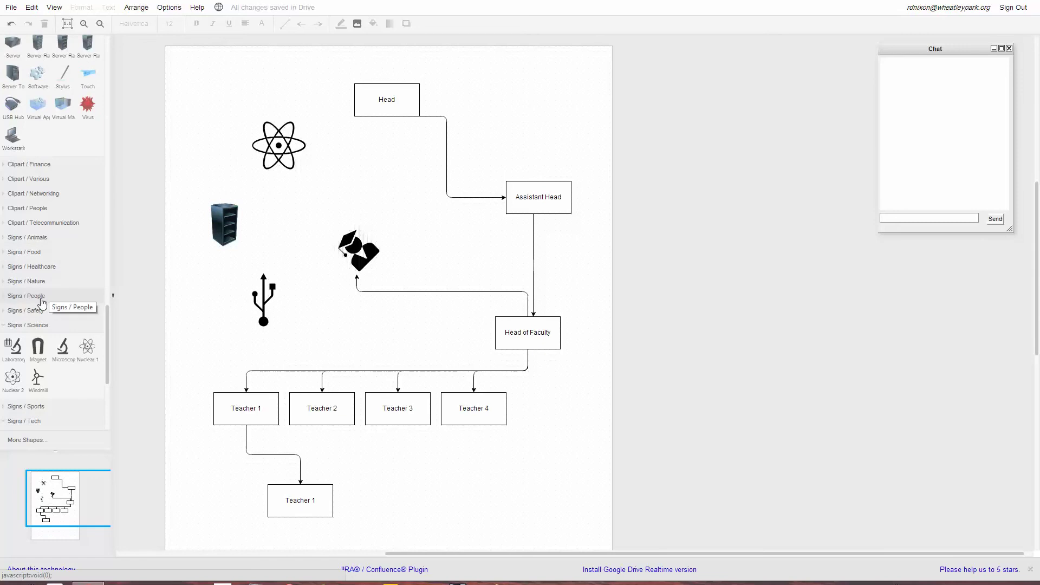
pyautogui.click(65, 252)
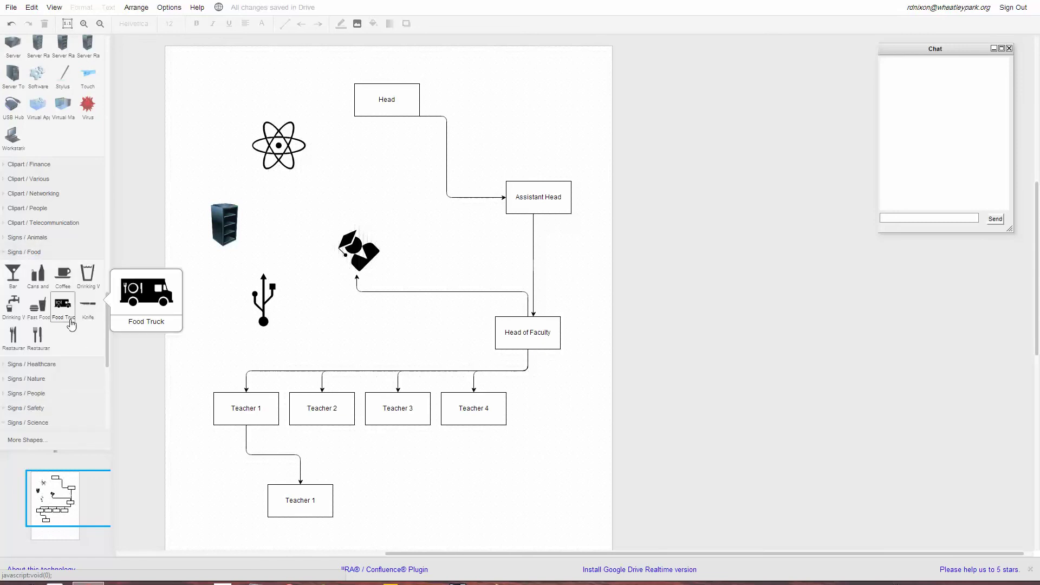
pyautogui.moveTo(37, 337); pyautogui.dragTo(298, 205)
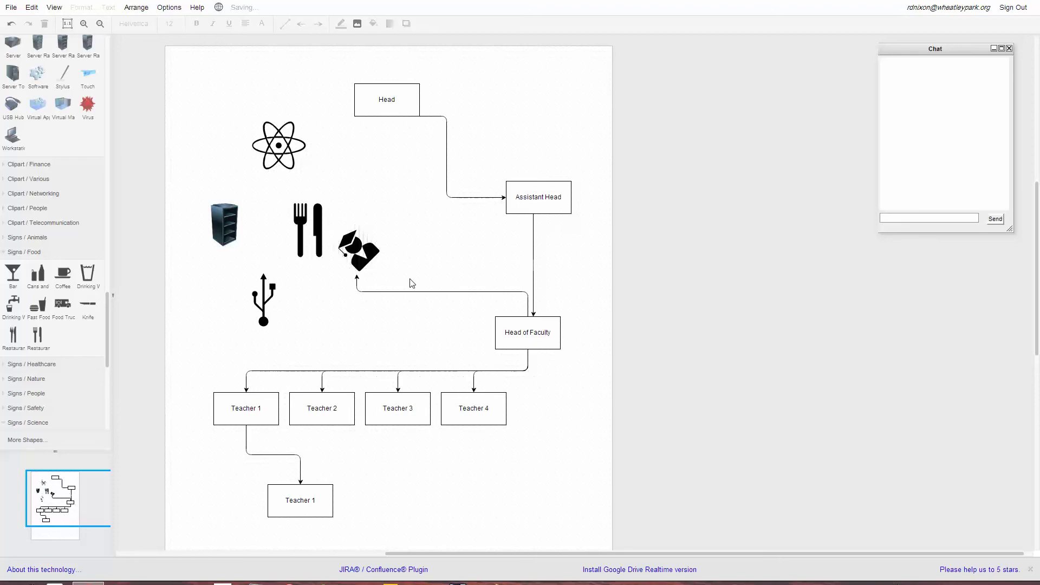
# Move the fork-and-knife sign to the right of the teacher image and connect the teacher image to it.
pyautogui.moveTo(309, 233); pyautogui.dragTo(451, 245)
pyautogui.click(370, 252)
pyautogui.moveTo(379, 225); pyautogui.dragTo(455, 254)
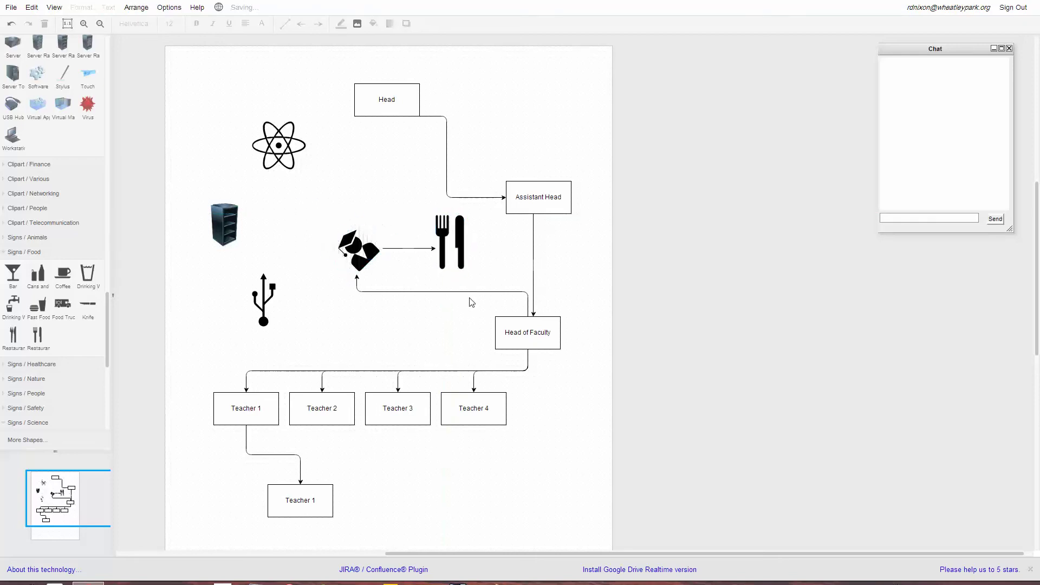
# Connect the fork-and-knife sign to the atom sign, and move the Head box to the right.
pyautogui.click(452, 269)
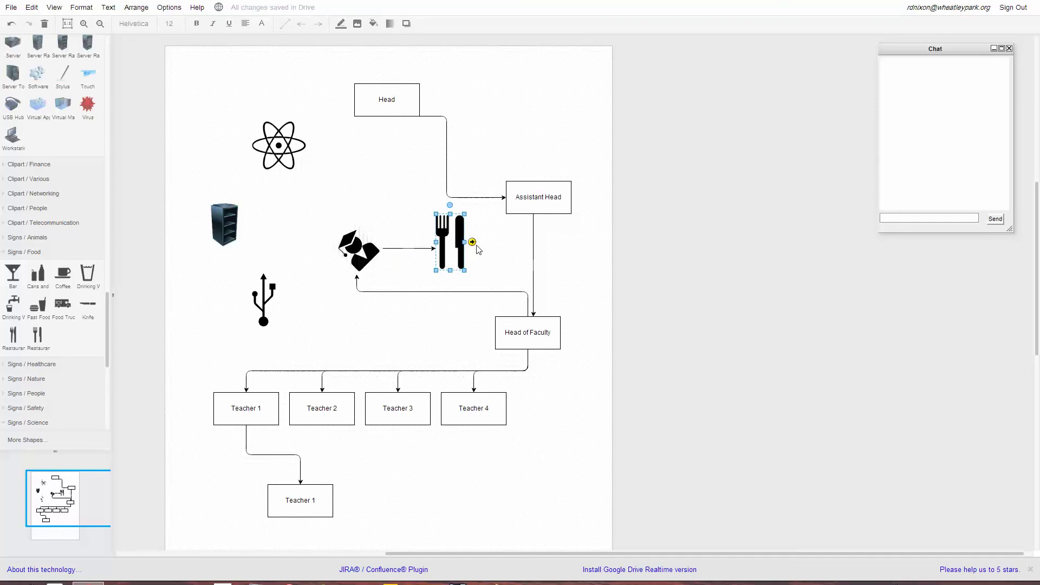
pyautogui.moveTo(472, 242); pyautogui.dragTo(297, 164)
pyautogui.click(384, 195)
pyautogui.moveTo(406, 93); pyautogui.dragTo(460, 88)
pyautogui.click(216, 299)
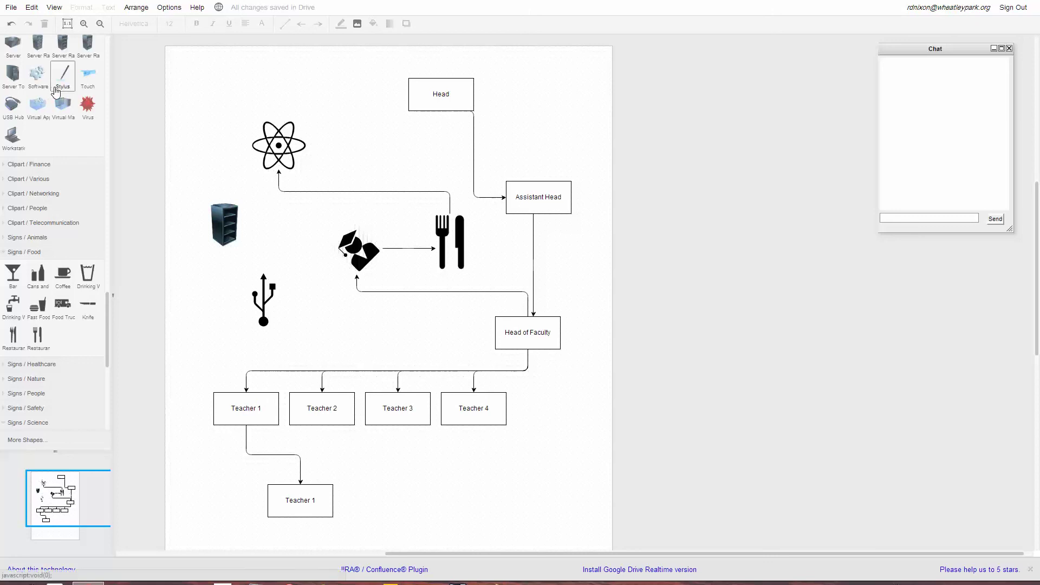
# Save the diagram and also save it under the filename "Test Diagram".
pyautogui.click(11, 8)
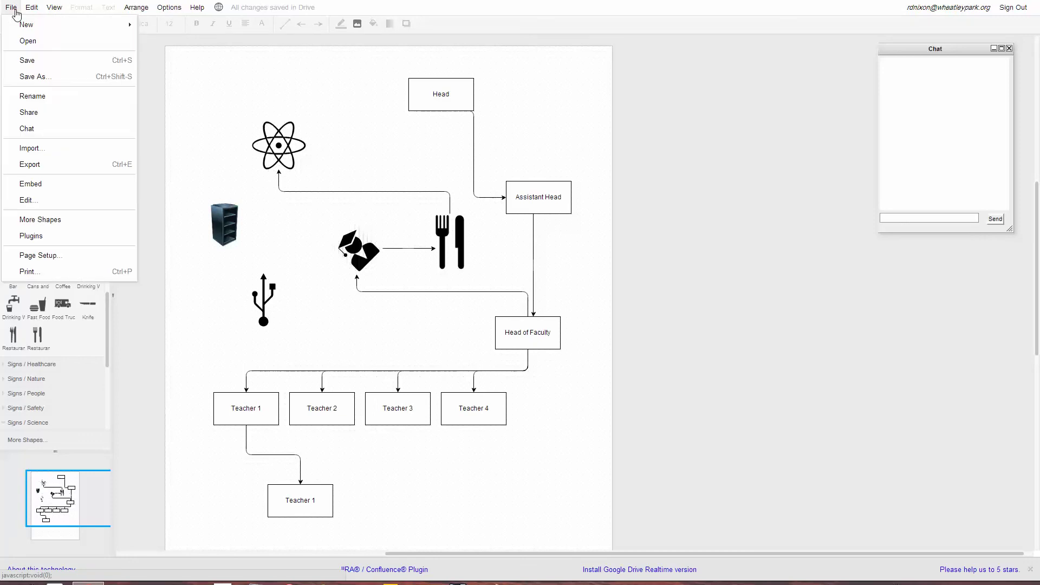
pyautogui.click(24, 61)
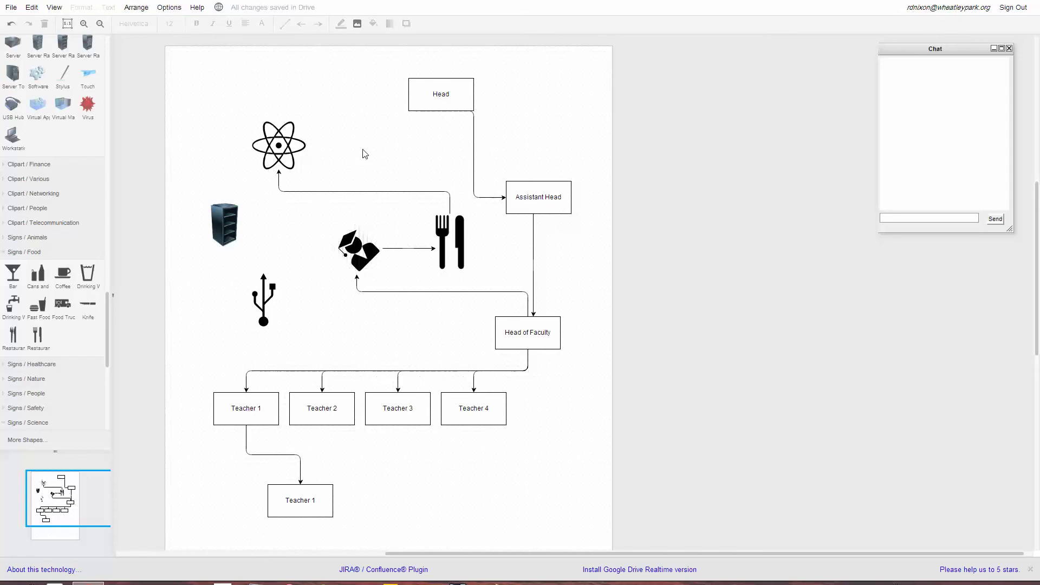
pyautogui.click(11, 8)
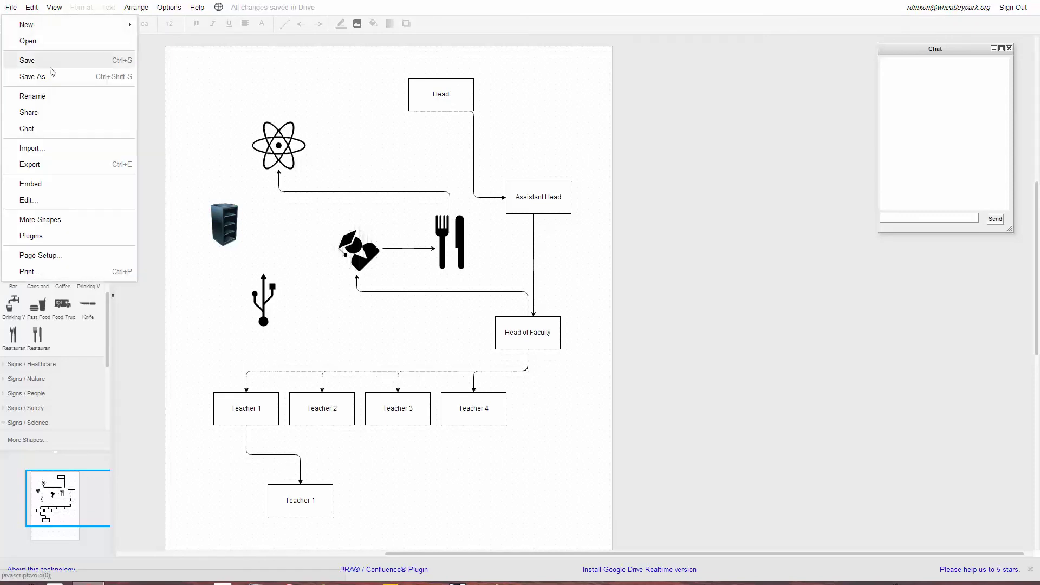
pyautogui.click(37, 80)
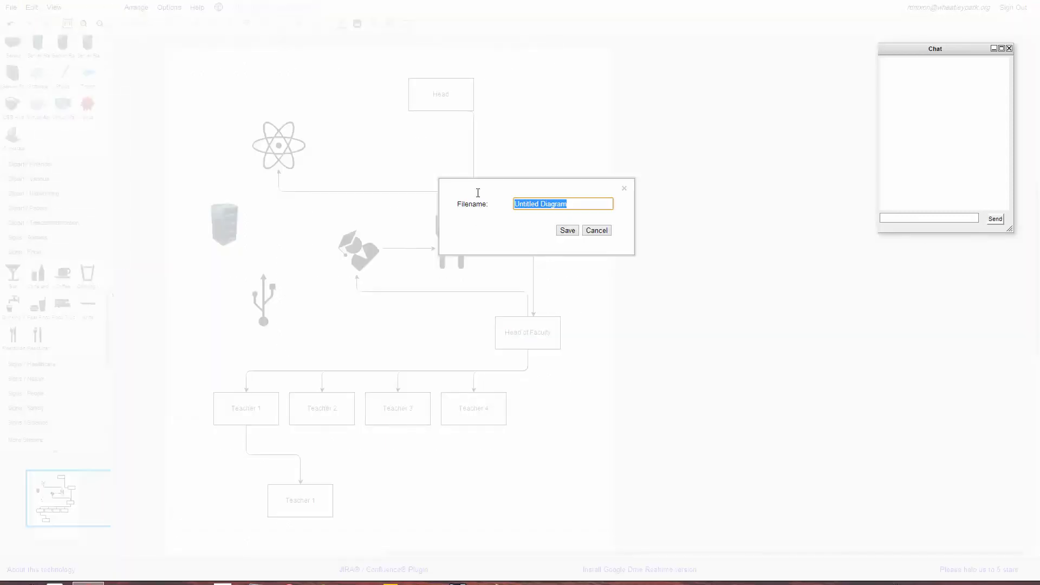
pyautogui.press('BackSpace')
pyautogui.write('Test Diagram')
pyautogui.click(573, 232)
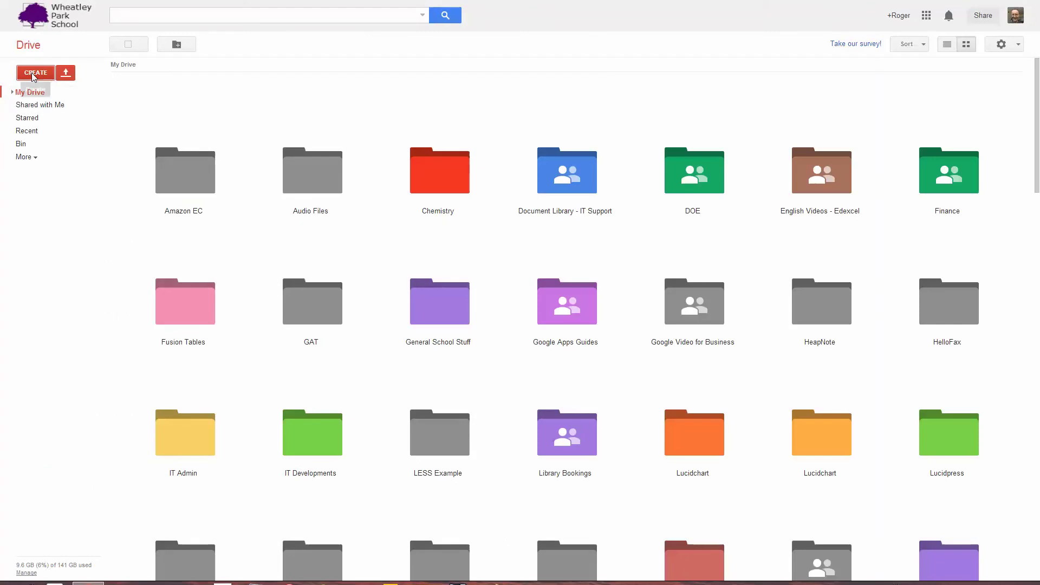
# Switch to Google Drive and open the choices for creating a new file.
pyautogui.click(36, 72)
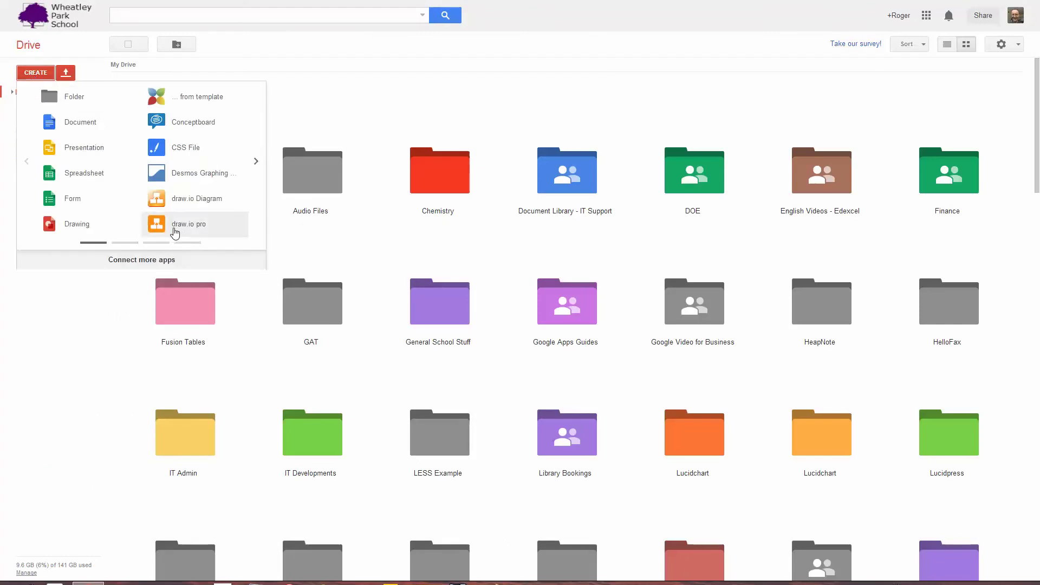